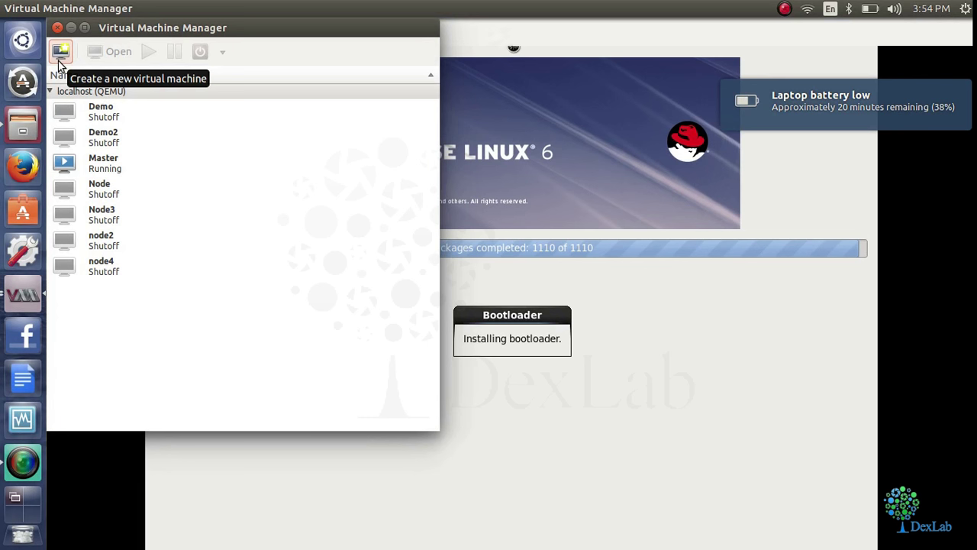
# - Name the new VM 'slave' and choose the local rhel-server-6.4-x86_64-dvd.iso as install media
pyautogui.click(59, 61)
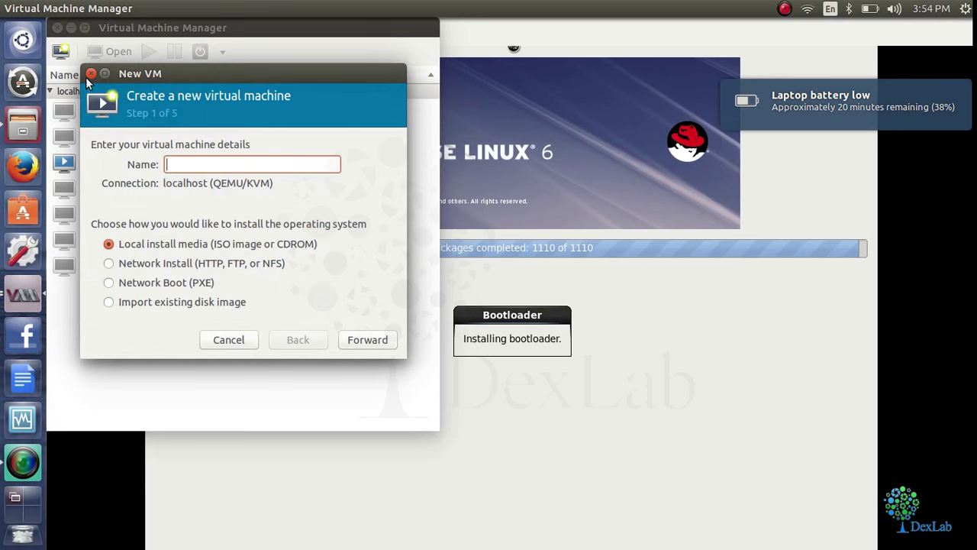
pyautogui.write('slave')
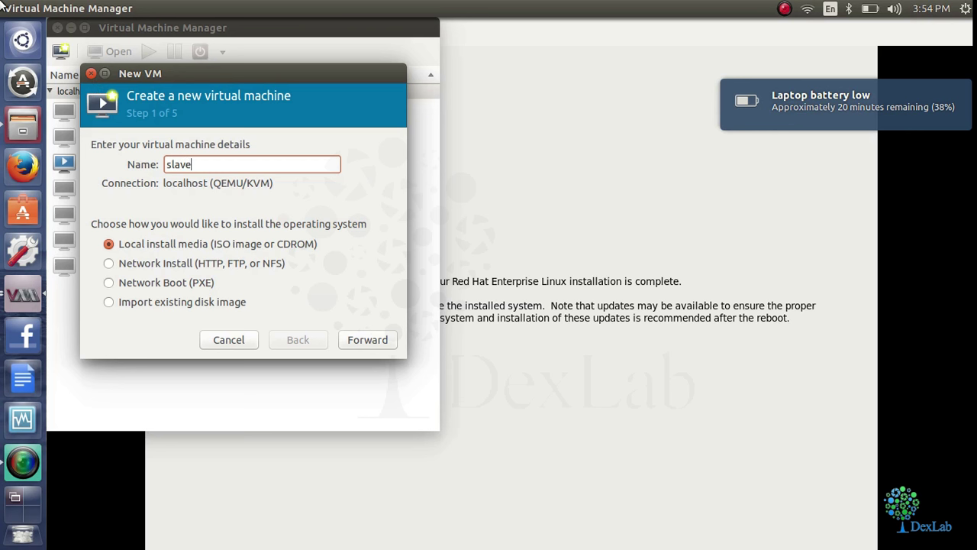
pyautogui.click(371, 346)
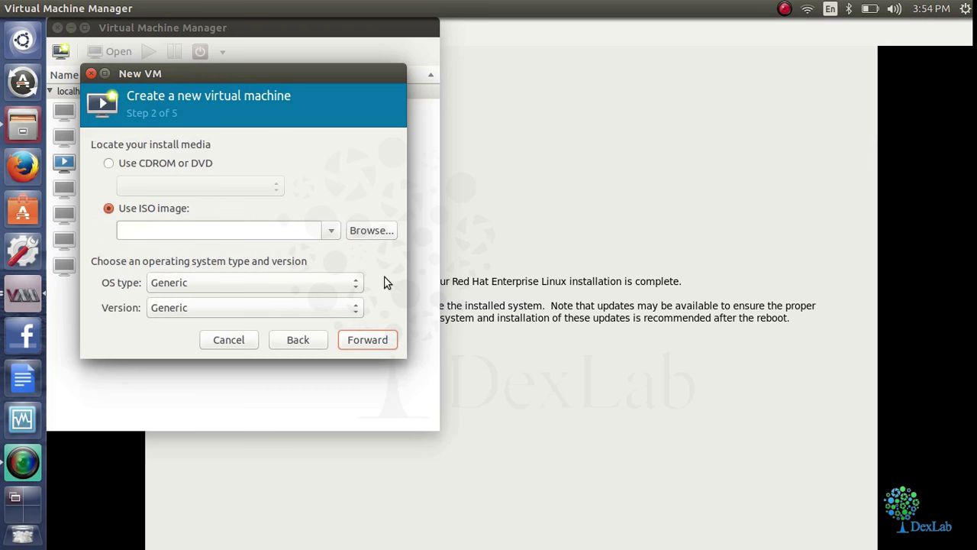
pyautogui.click(386, 237)
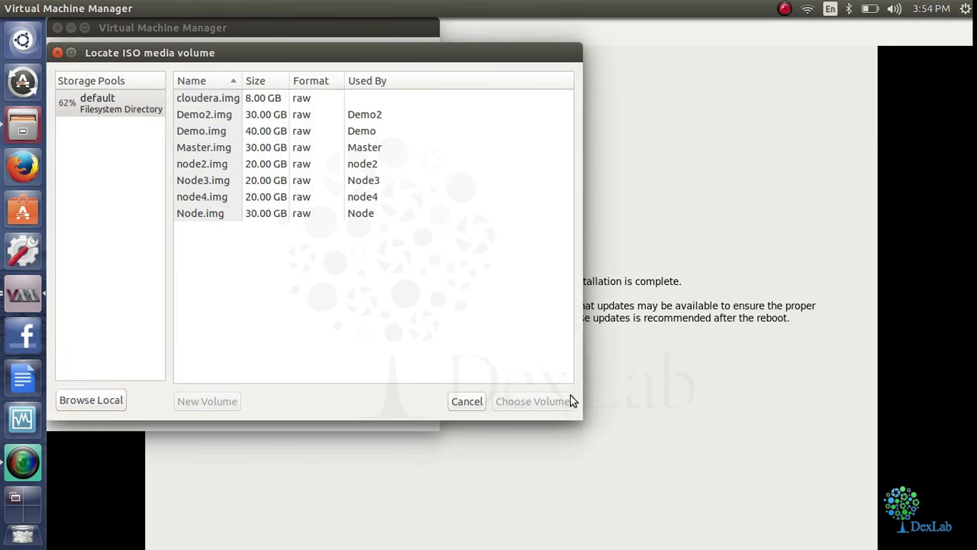
pyautogui.click(92, 400)
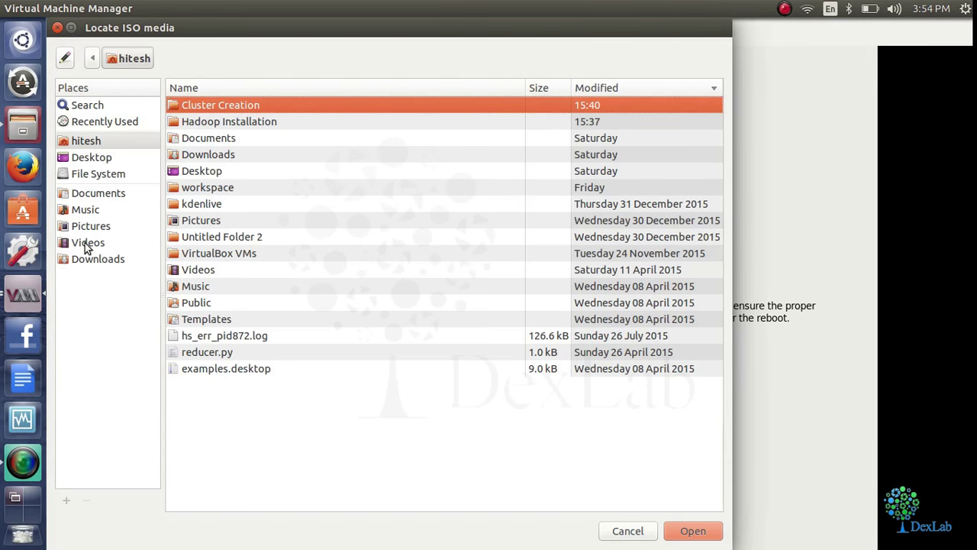
pyautogui.click(91, 193)
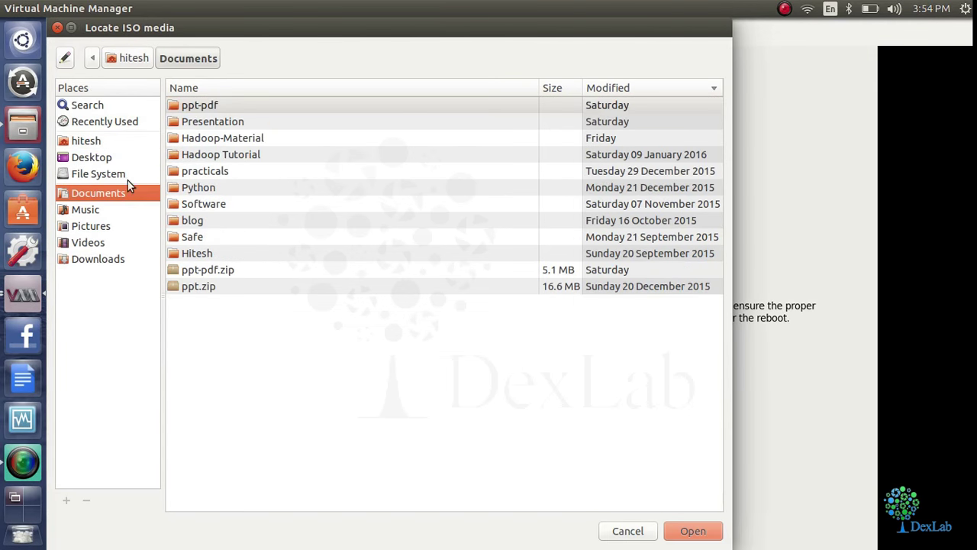
pyautogui.click(217, 143)
pyautogui.doubleClick(217, 144)
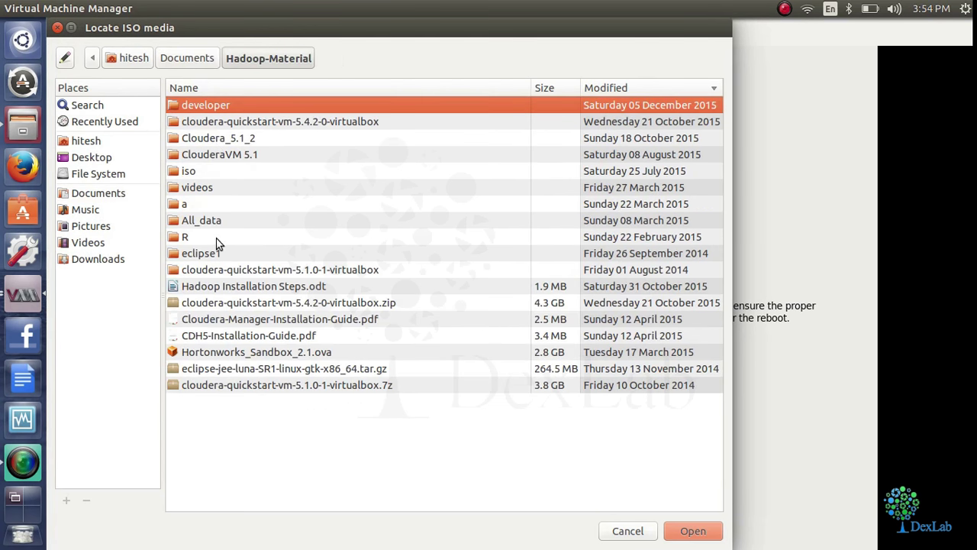
pyautogui.doubleClick(183, 172)
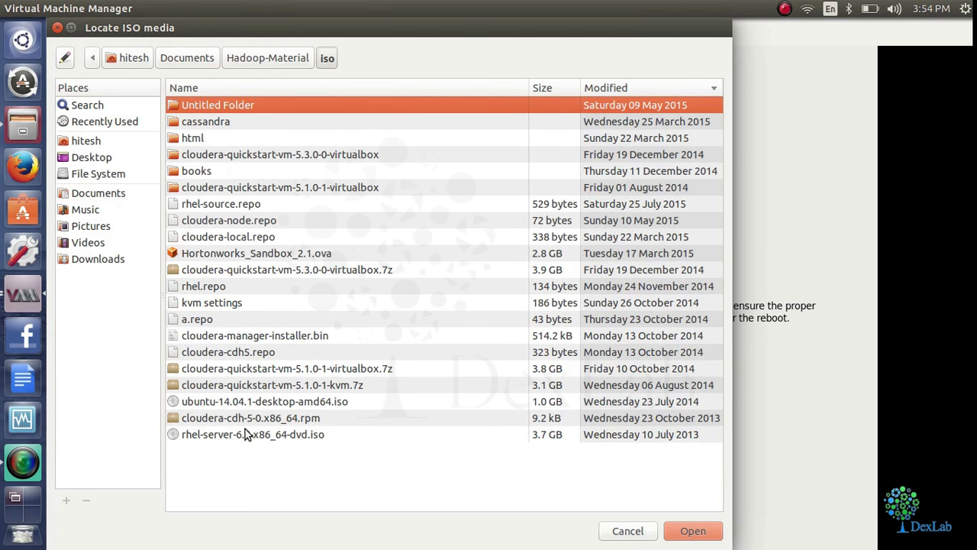
pyautogui.doubleClick(245, 433)
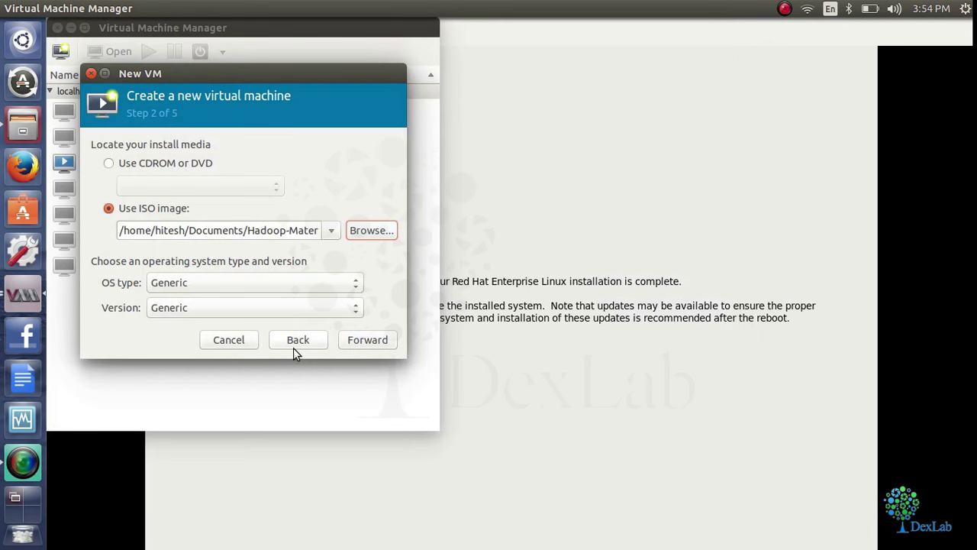
# - Set OS type Linux and version Red Hat Enterprise Linux 5.4 or later
pyautogui.click(180, 282)
pyautogui.click(187, 304)
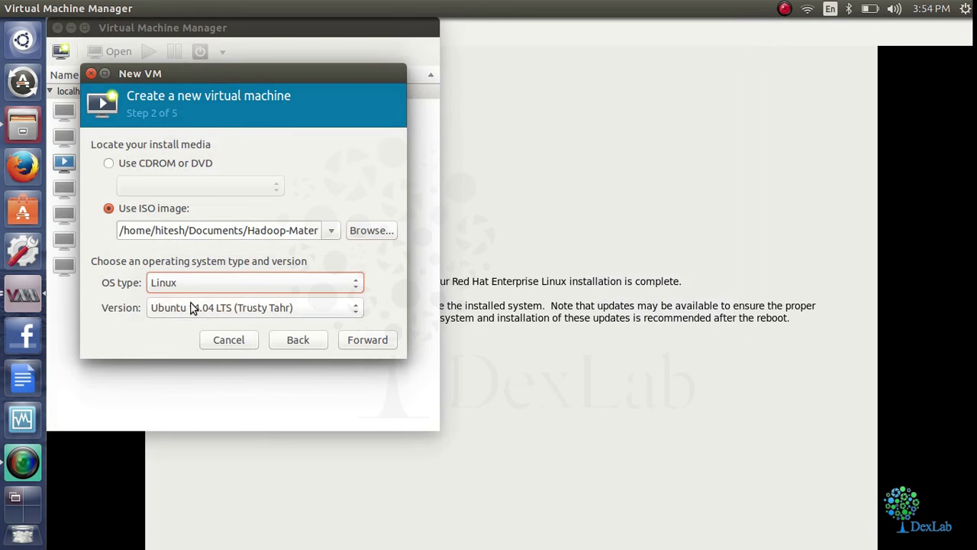
pyautogui.click(192, 306)
pyautogui.scroll(-5, 220, 399)
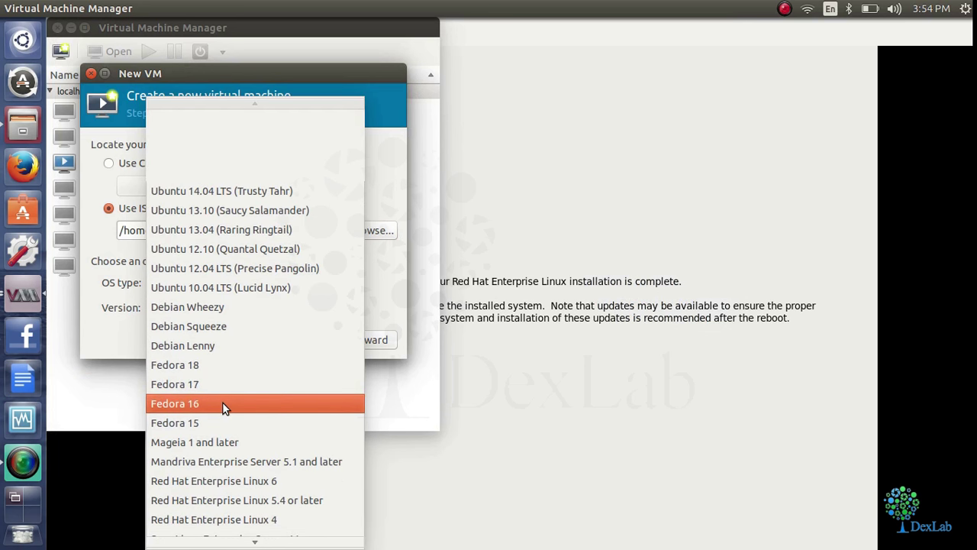
pyautogui.press('Down')
pyautogui.press('Down')
pyautogui.press('Down')
pyautogui.press('Down')
pyautogui.press('Down')
pyautogui.press('Return')
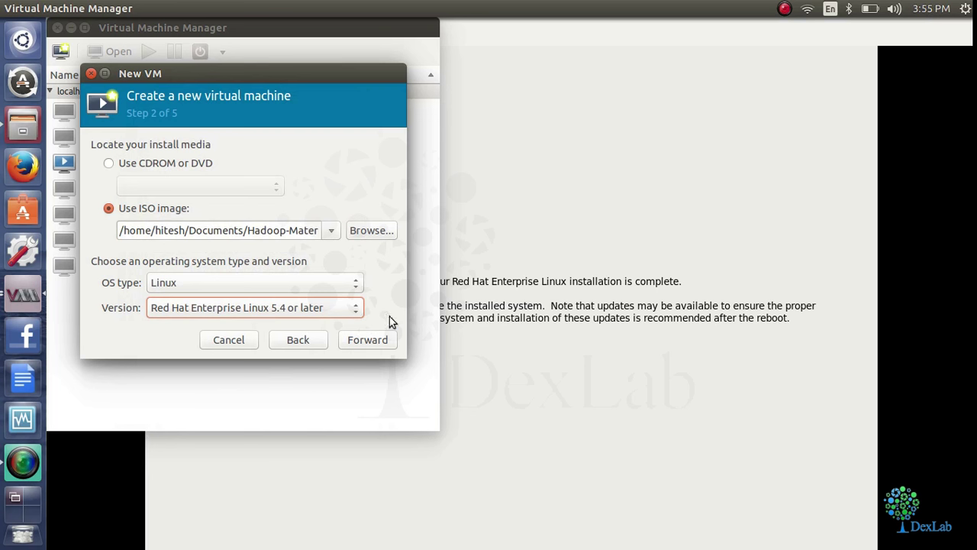
pyautogui.click(386, 339)
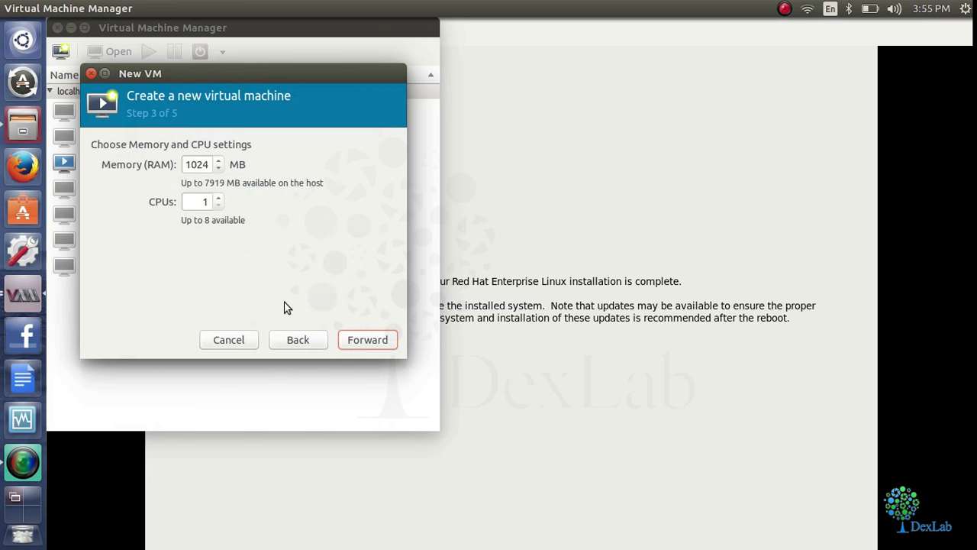
# - Create the slave VM with 1024 MB, 1 CPU and a 20 GB disk, then boot its installer
pyautogui.click(358, 341)
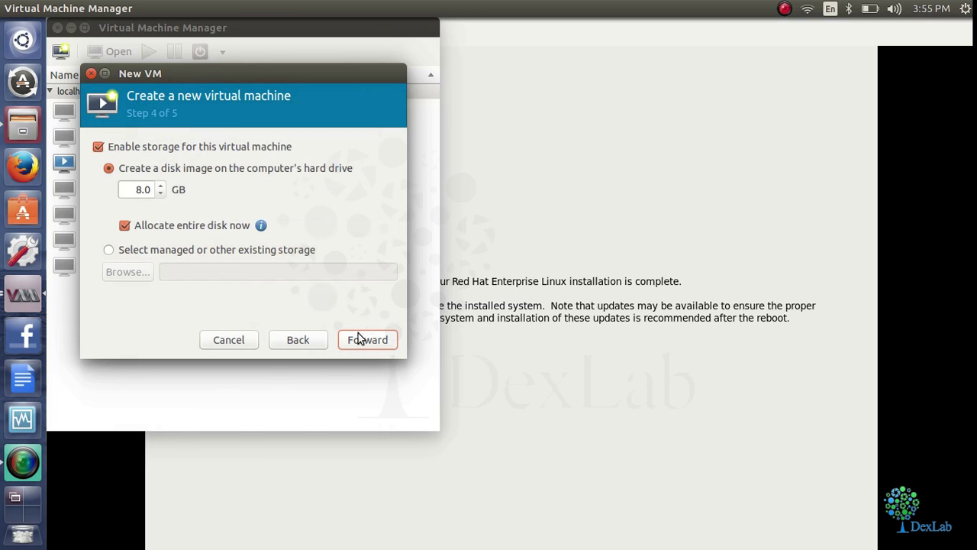
pyautogui.click(141, 190)
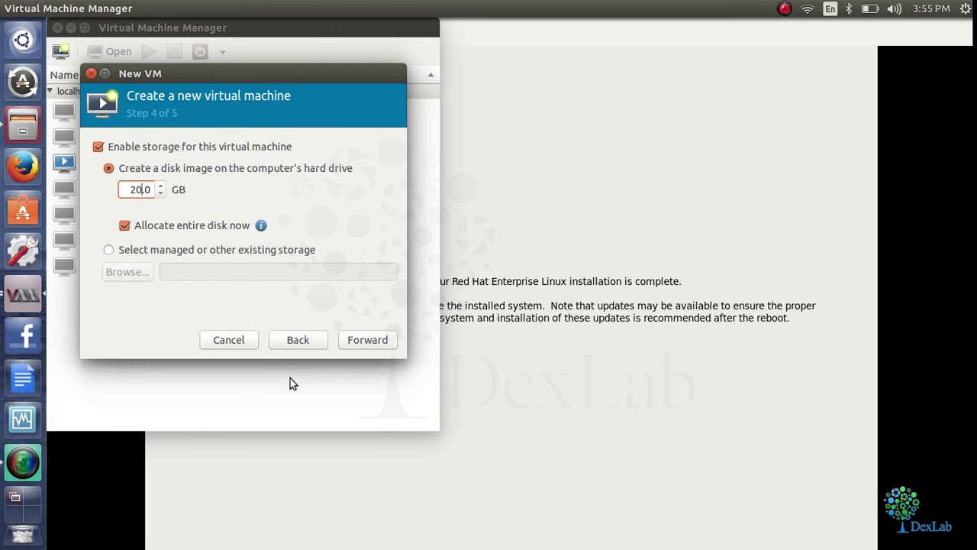
pyautogui.click(361, 340)
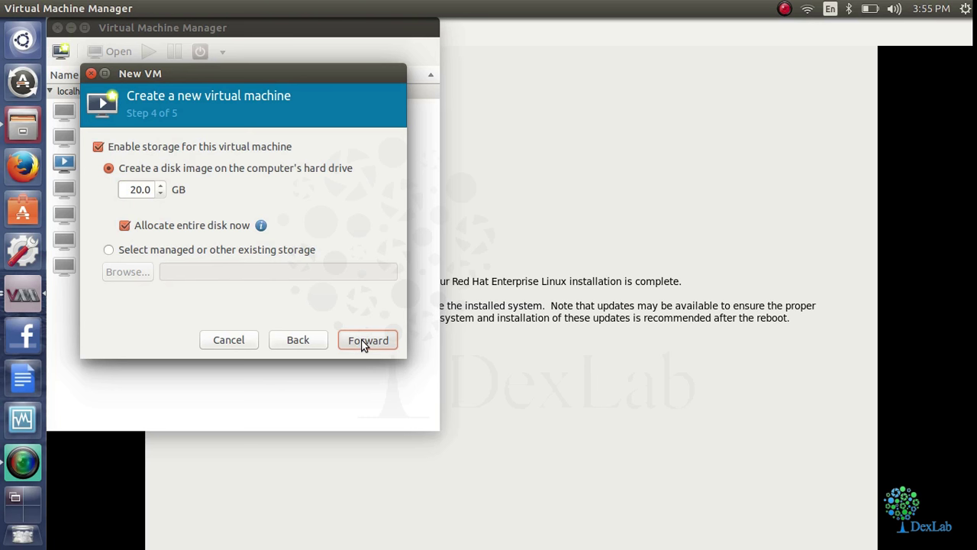
pyautogui.click(361, 340)
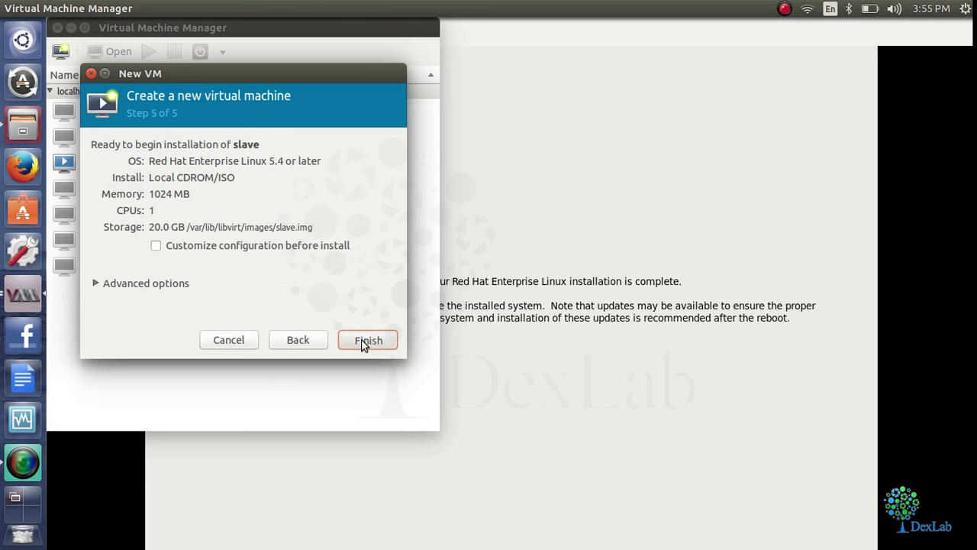
pyautogui.click(362, 340)
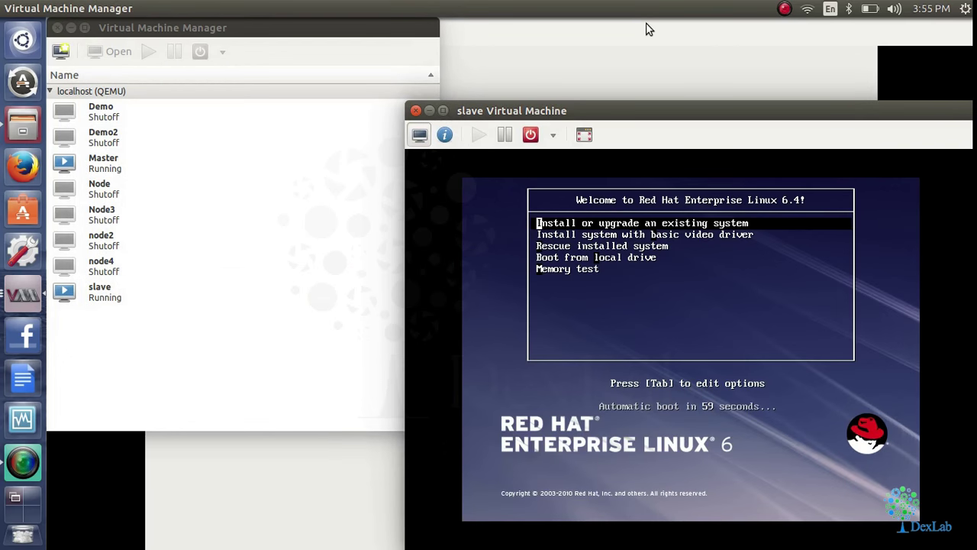
pyautogui.press('Return')
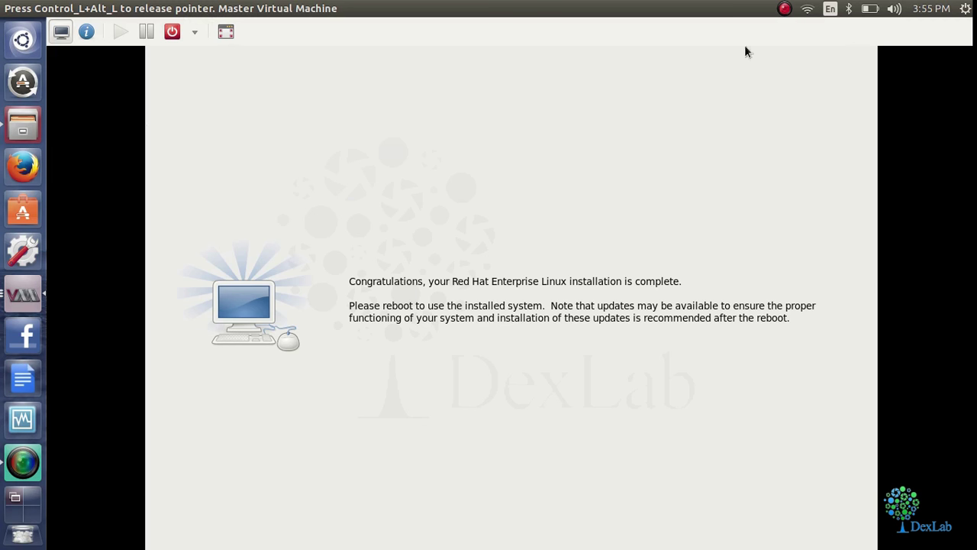
# - Release the pointer, show the Master VM full screen and reboot it into RHEL Server 6.4
pyautogui.hotkey('ctrl', 'alt')
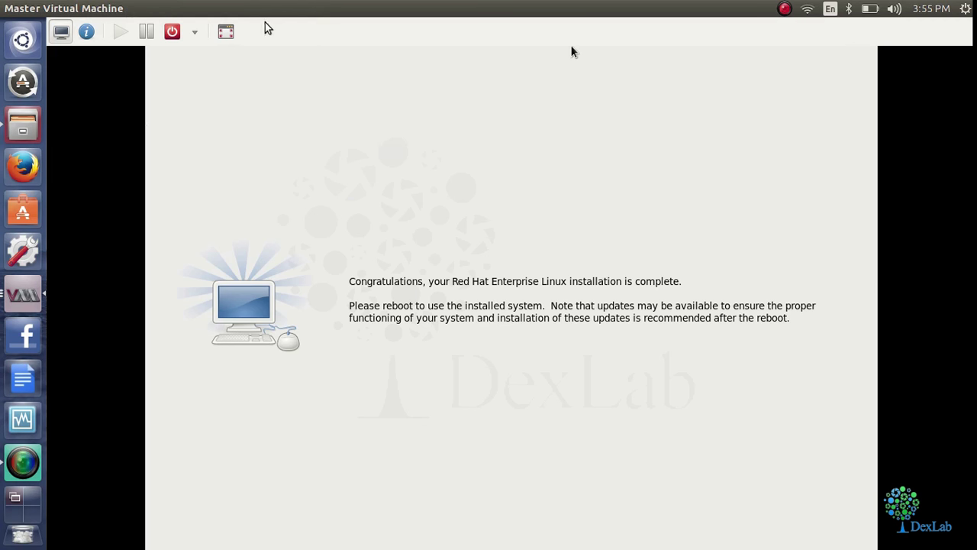
pyautogui.click(226, 32)
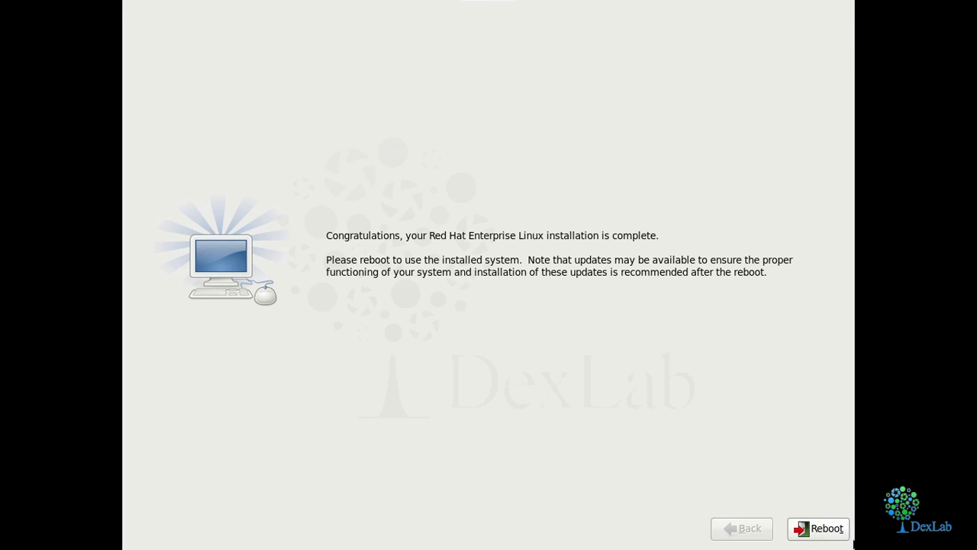
pyautogui.click(843, 535)
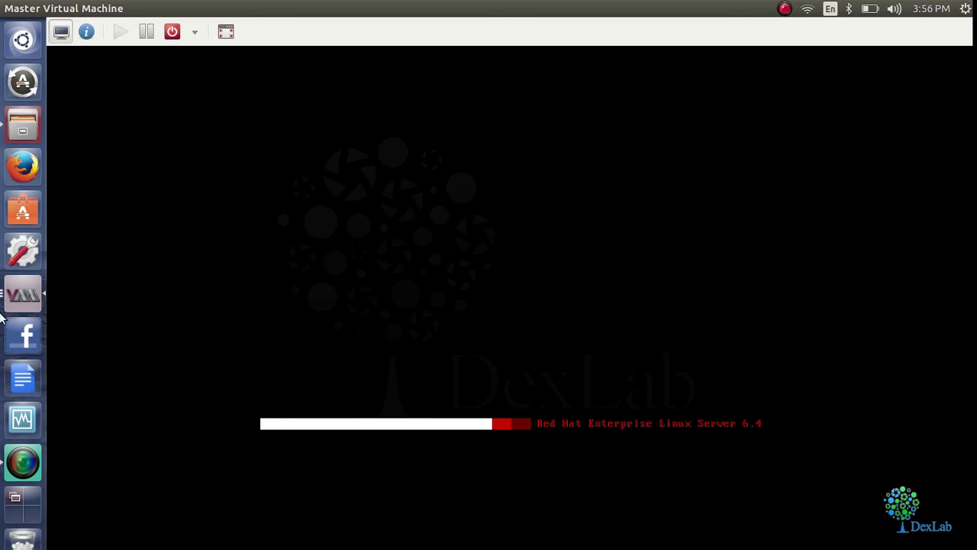
# - Raise the slave VM window, skip the disc media test, and show the installer full screen
pyautogui.click(21, 294)
pyautogui.click(445, 442)
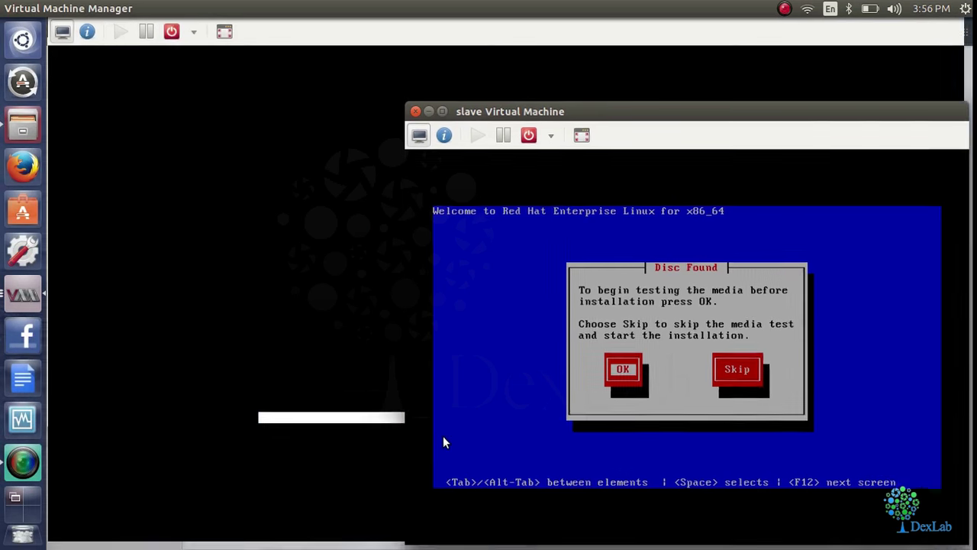
pyautogui.press('Tab')
pyautogui.press('Return')
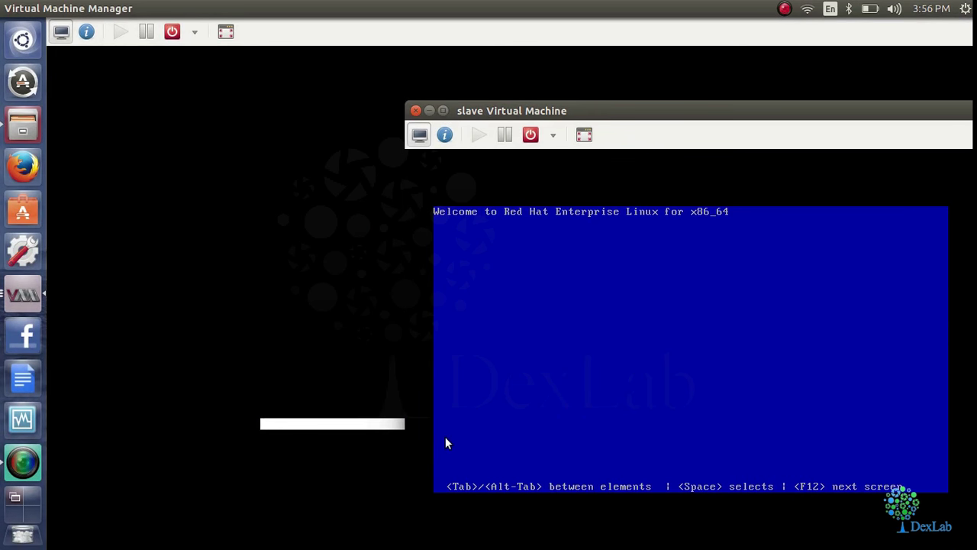
pyautogui.click(442, 110)
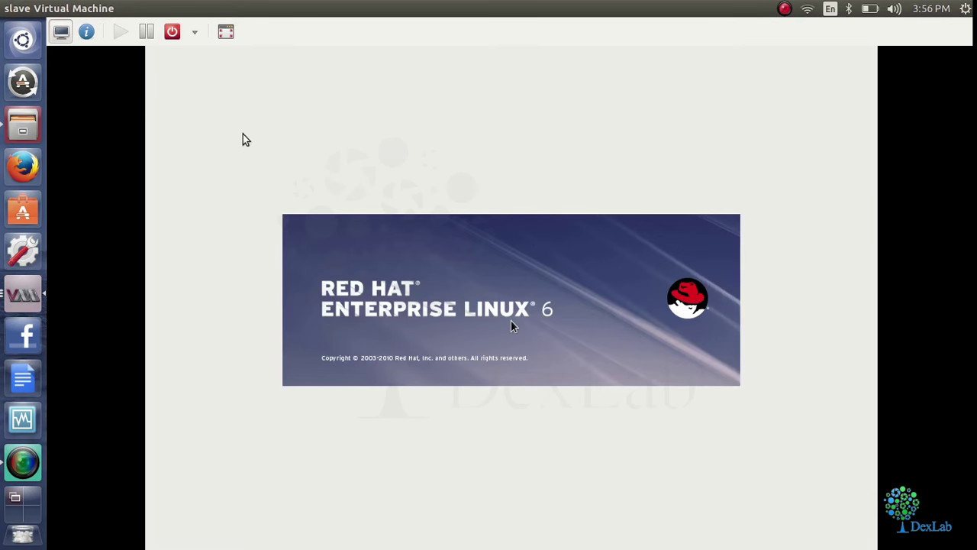
pyautogui.click(226, 32)
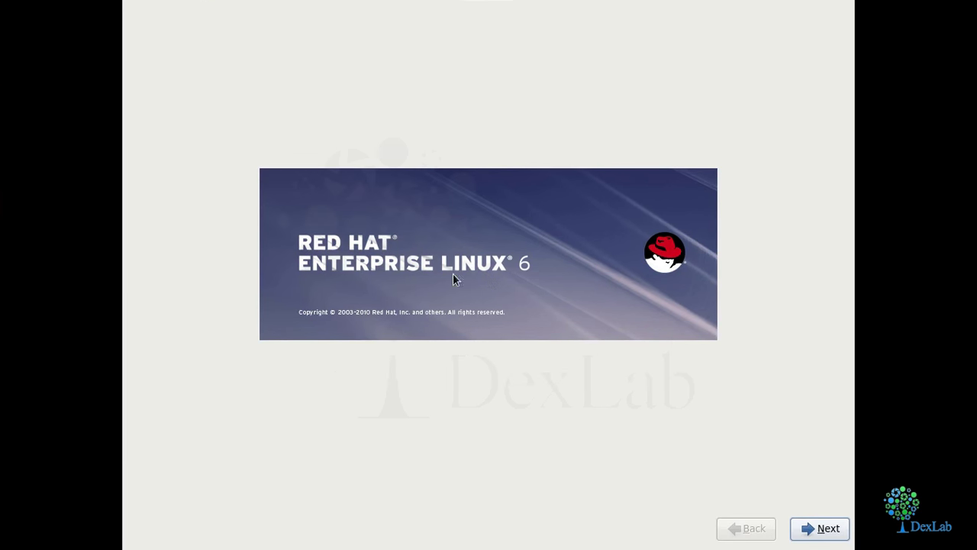
# - Accept English, U.S. English keyboard and default storage, discard disk data, and set hostname node.com
pyautogui.click(811, 536)
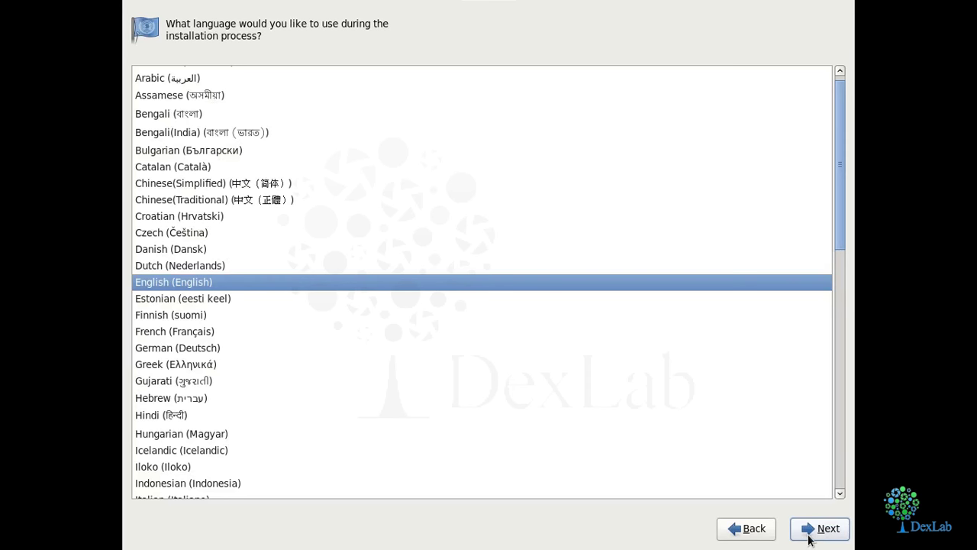
pyautogui.click(810, 537)
pyautogui.click(810, 537)
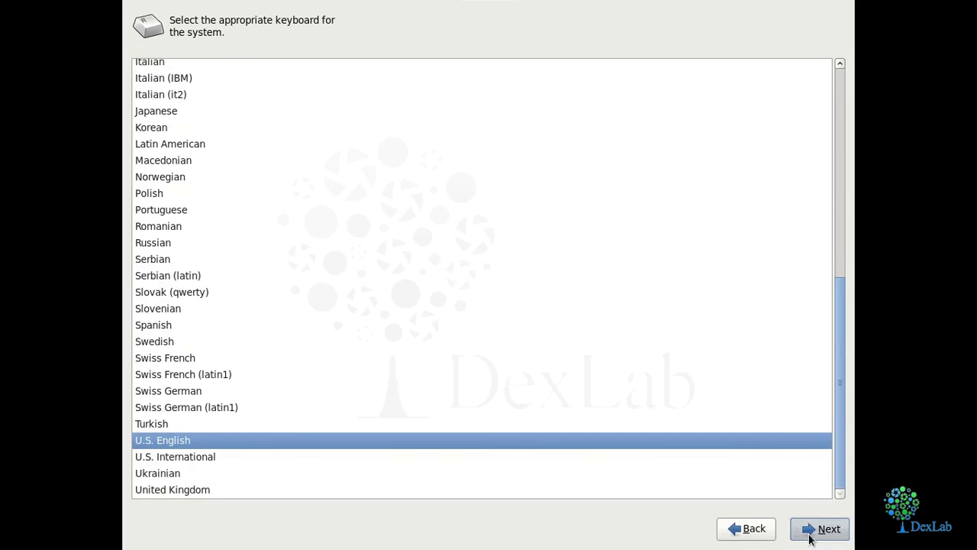
pyautogui.click(810, 538)
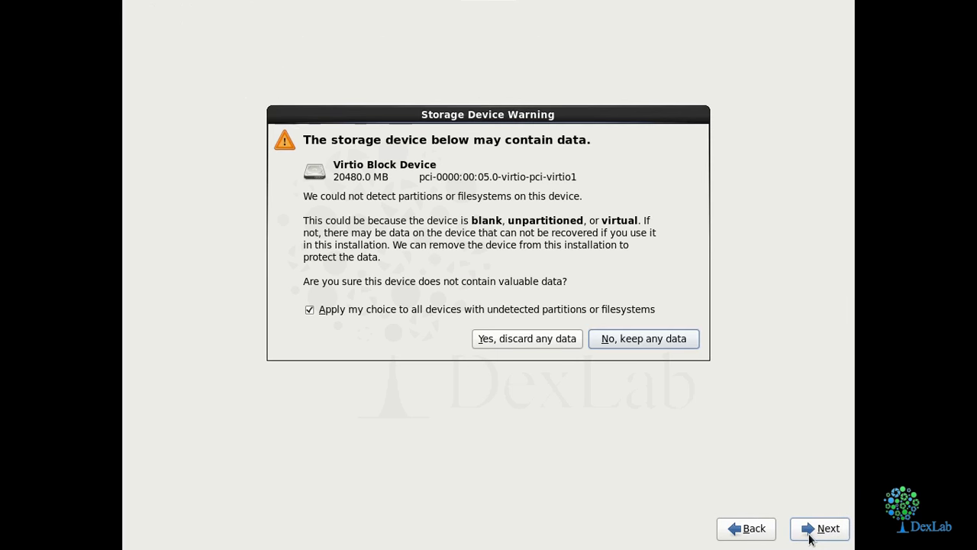
pyautogui.press('Left')
pyautogui.press('Return')
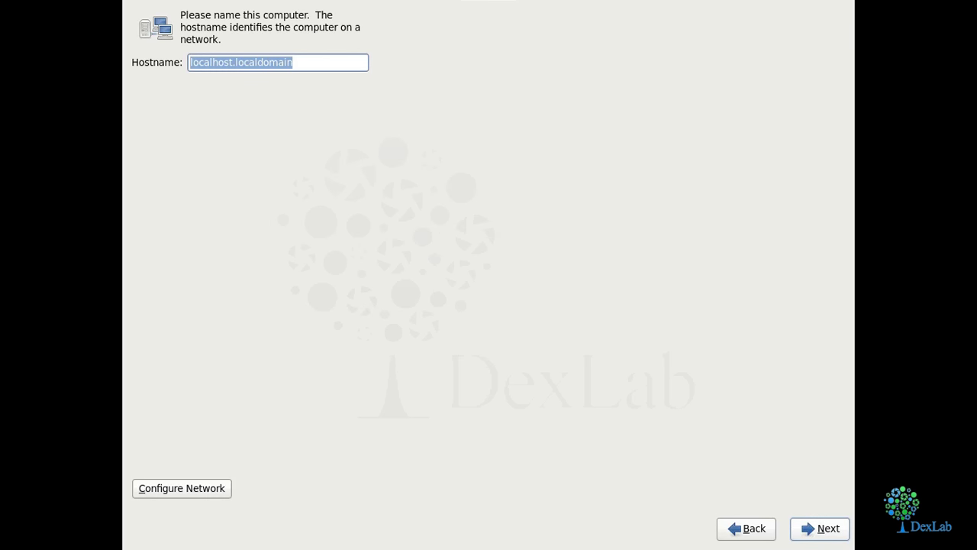
pyautogui.write('node')
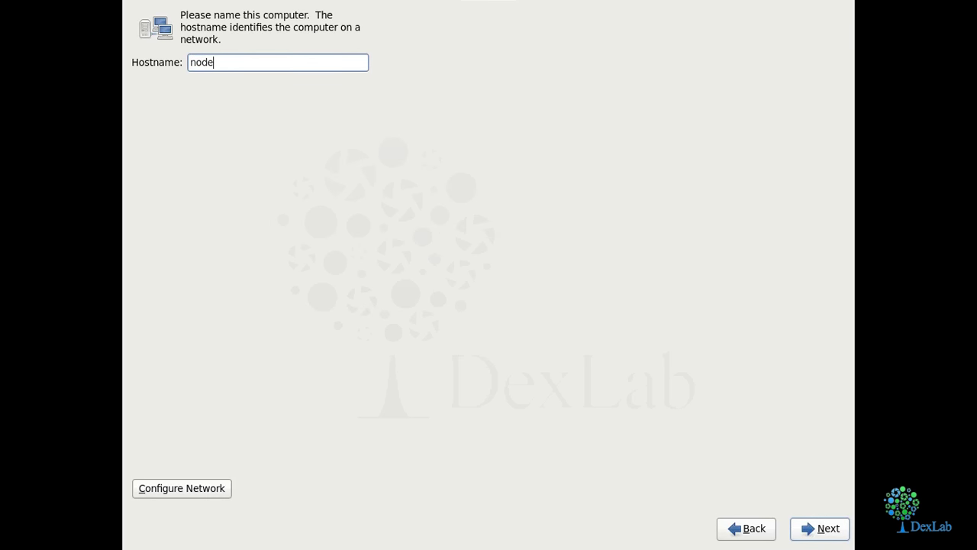
pyautogui.write('.com')
pyautogui.click(831, 529)
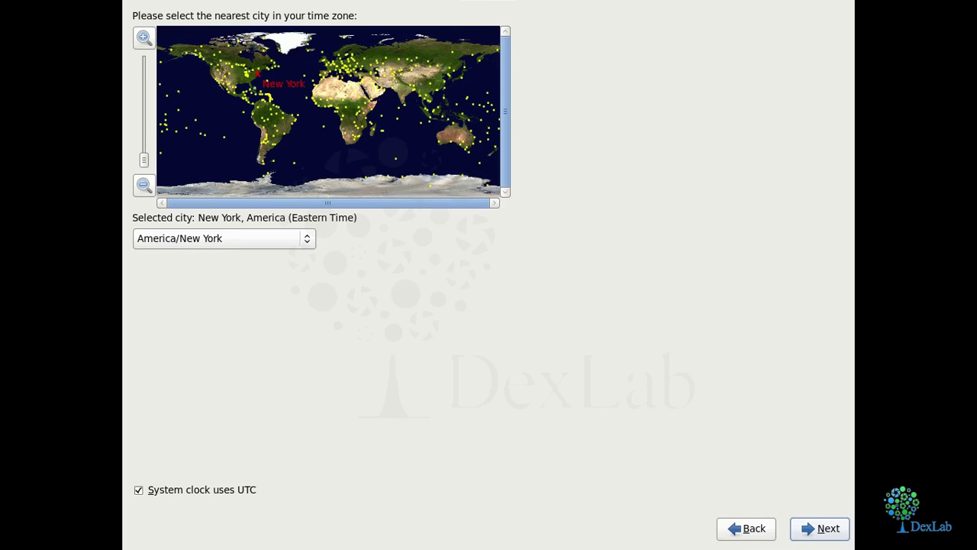
# - Set the time zone to Asia/Kolkata
pyautogui.click(240, 246)
pyautogui.scroll(-3, 222, 506)
pyautogui.scroll(-10, 224, 275)
pyautogui.scroll(-12, 224, 275)
pyautogui.scroll(-12, 224, 275)
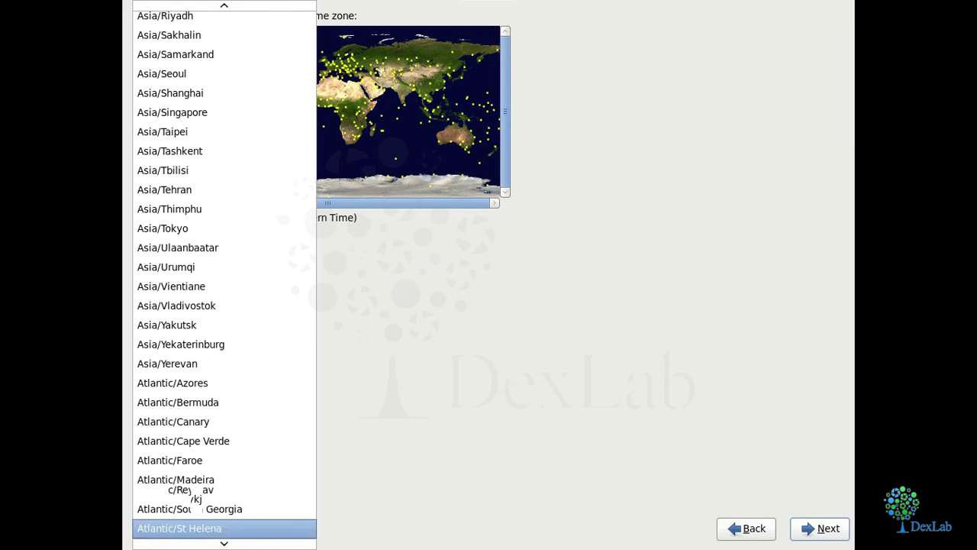
pyautogui.scroll(7, 224, 275)
pyautogui.scroll(-4, 224, 275)
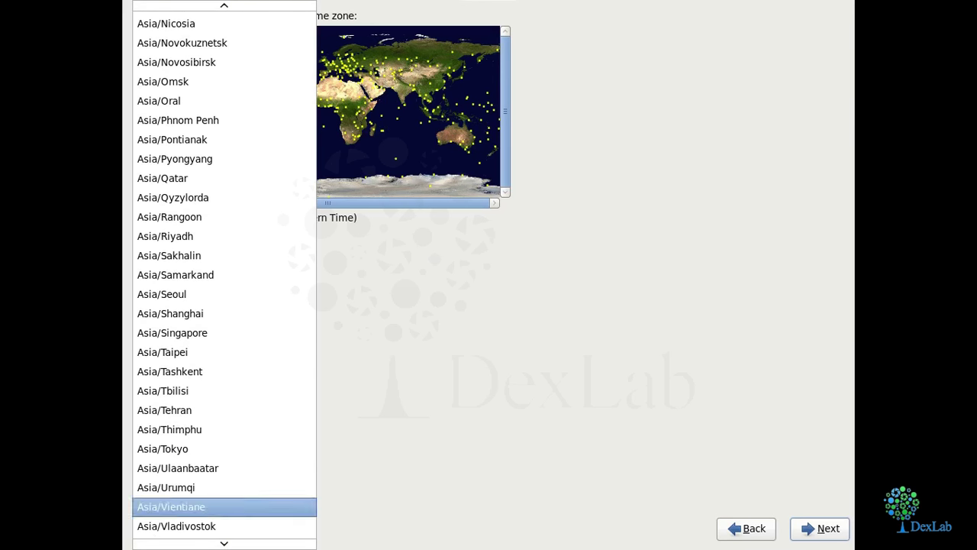
pyautogui.scroll(2, 145, 427)
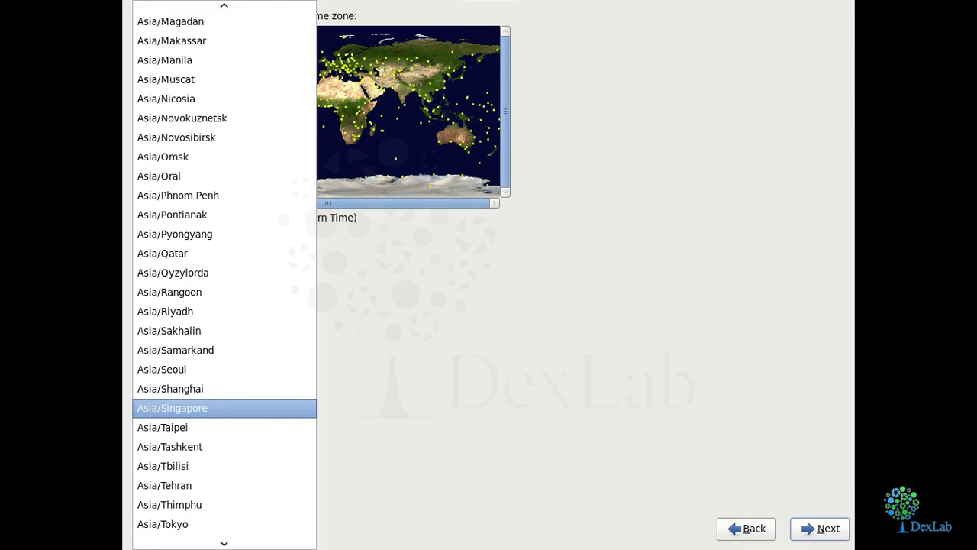
pyautogui.scroll(6, 191, 408)
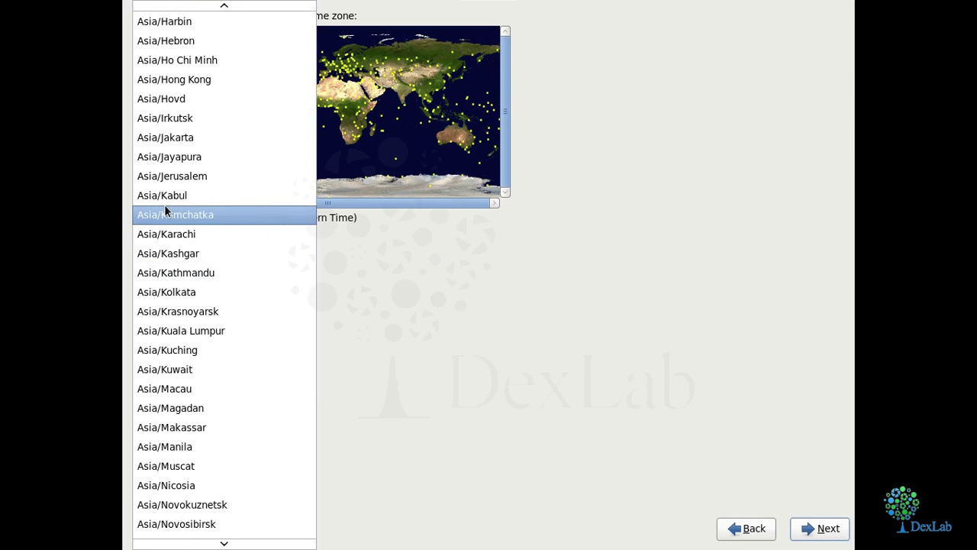
pyautogui.click(167, 297)
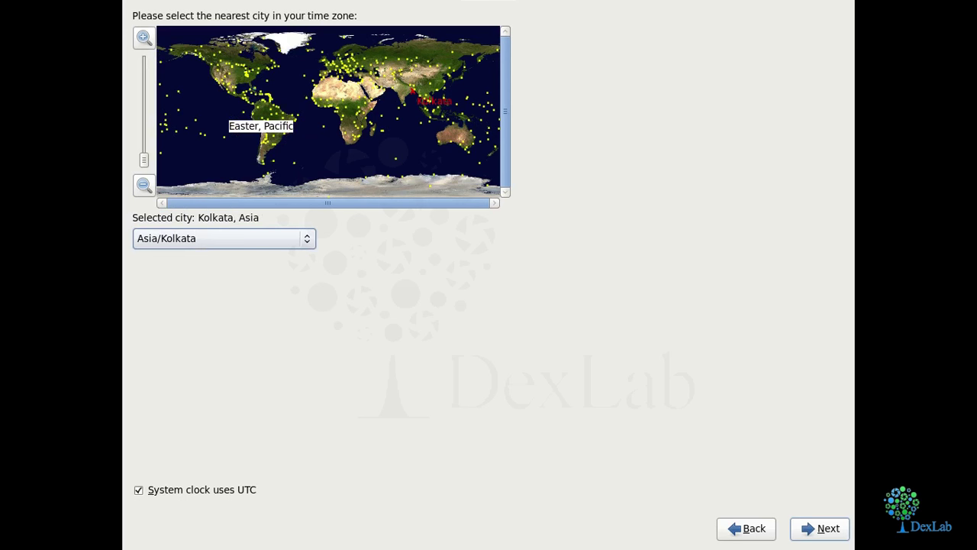
pyautogui.click(826, 528)
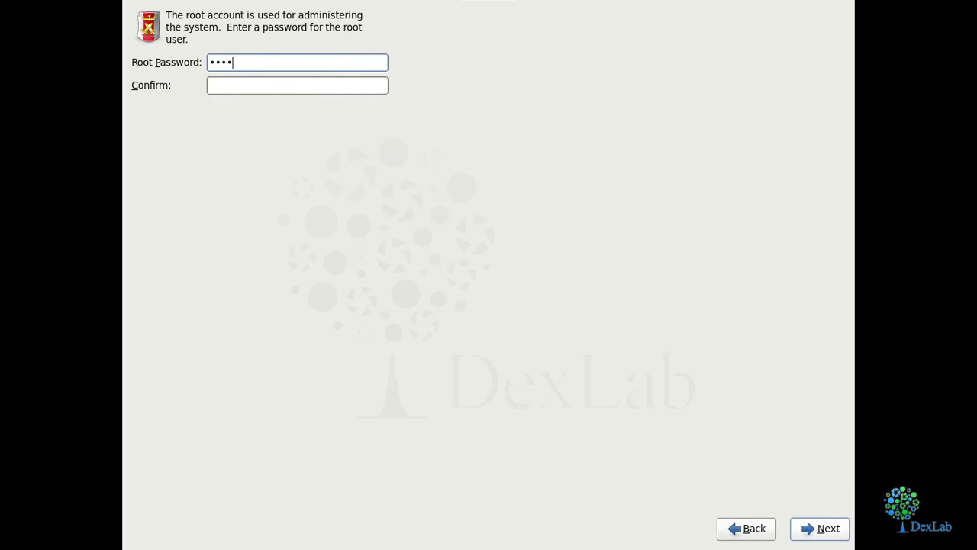
# - Enter and confirm the slave's root password, accepting it despite being weak
pyautogui.click(210, 85)
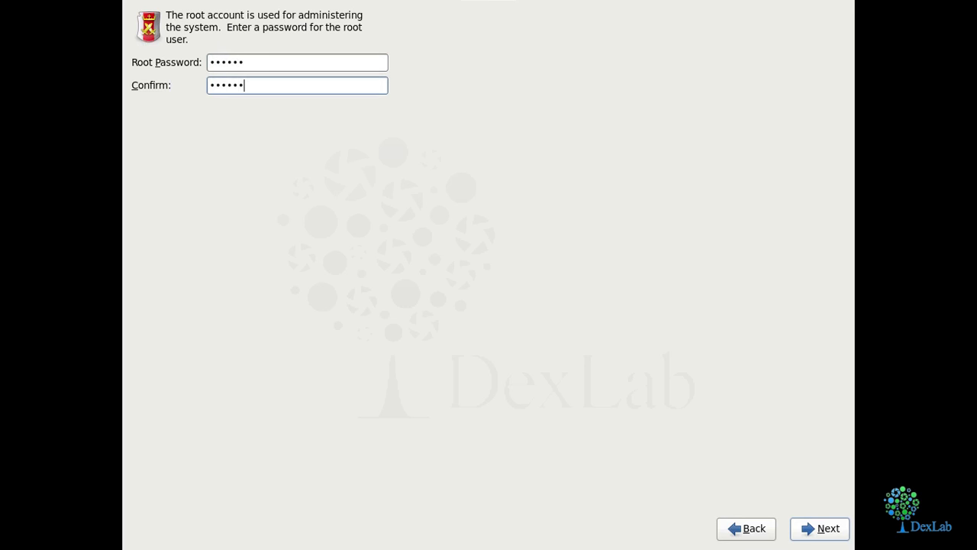
pyautogui.click(837, 534)
pyautogui.press('Tab')
pyautogui.press('Return')
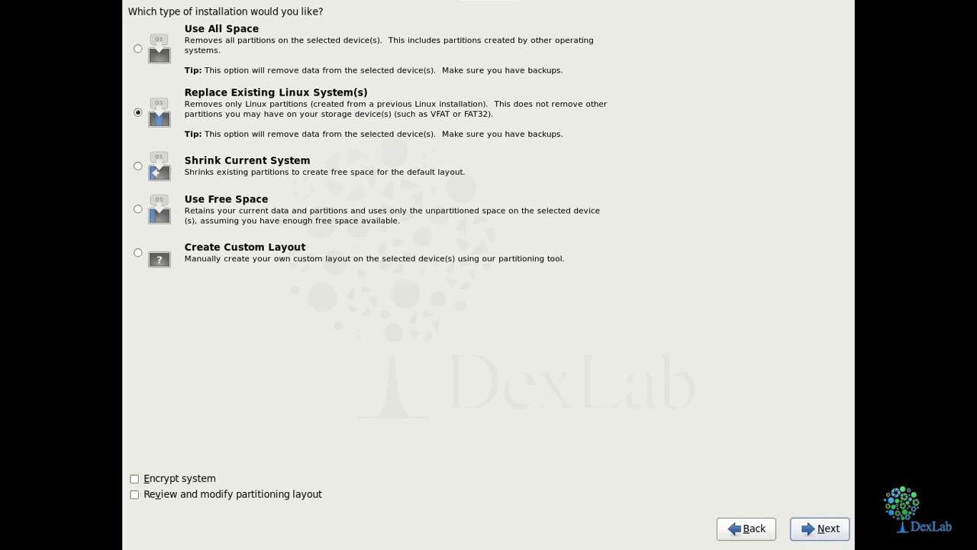
# - Keep the default installation type, write the partition layout to disk, and leave full screen
pyautogui.click(836, 537)
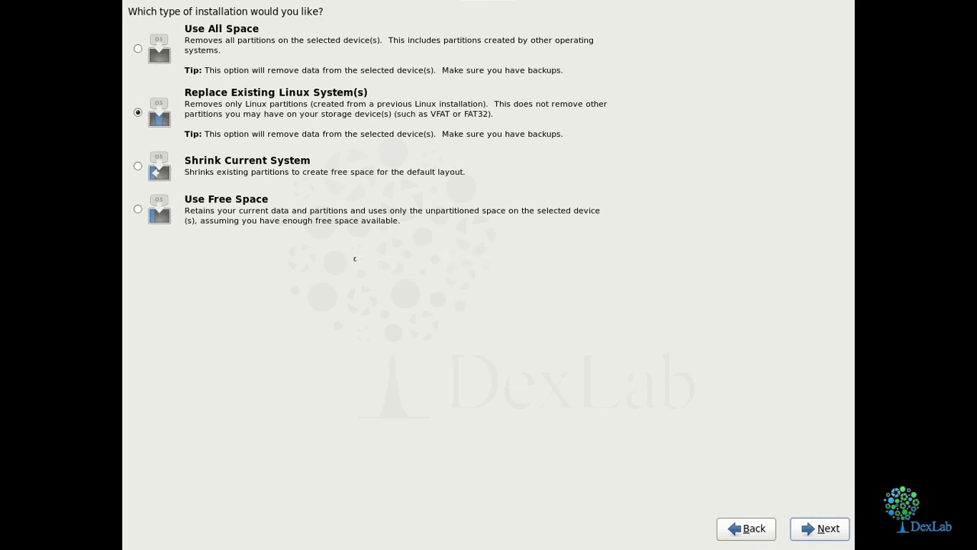
pyautogui.press('Tab')
pyautogui.press('Return')
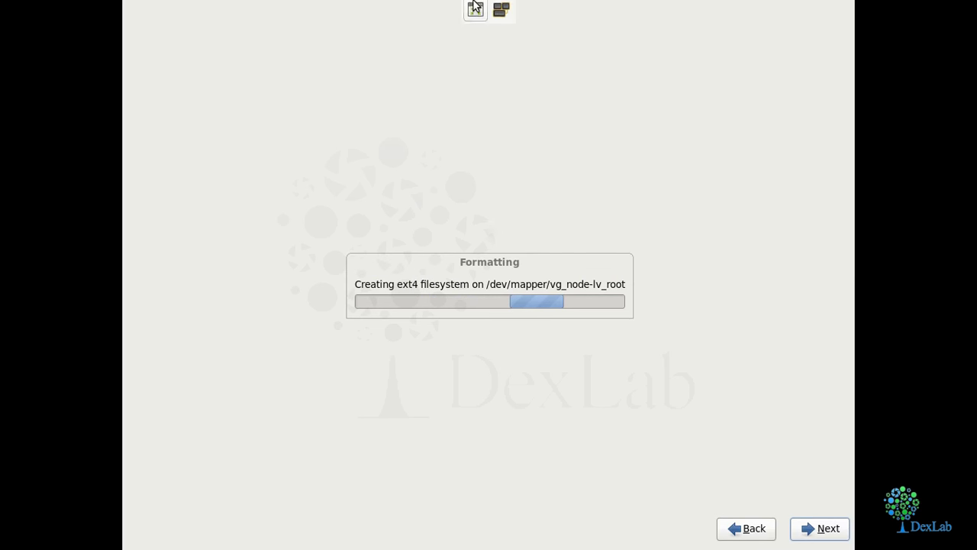
pyautogui.click(475, 16)
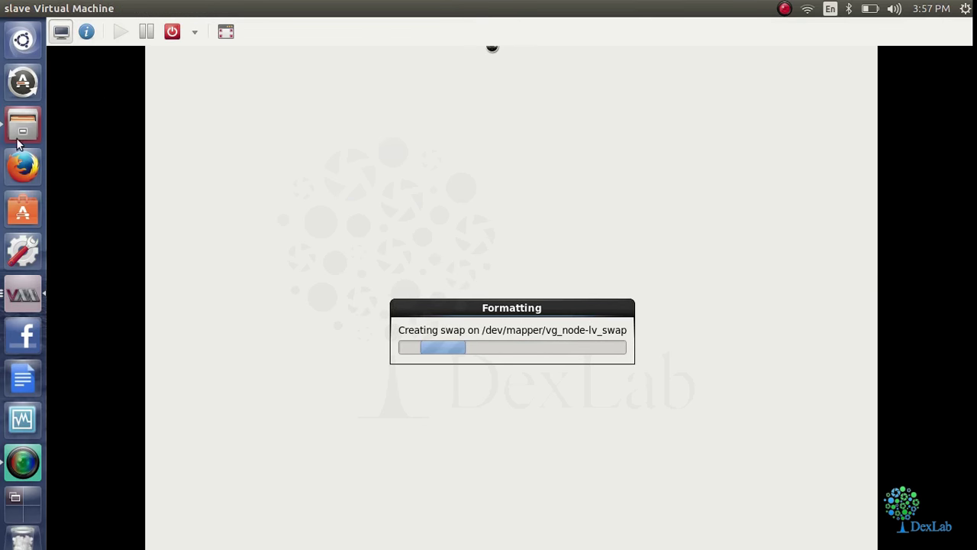
# - Bring the Master VM full screen and move past Welcome, License and software updates
pyautogui.click(21, 290)
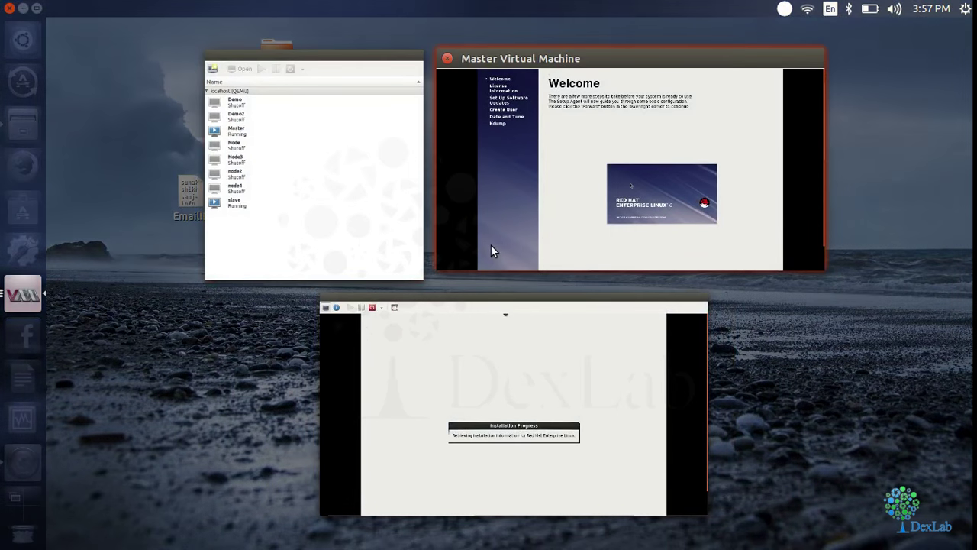
pyautogui.click(514, 213)
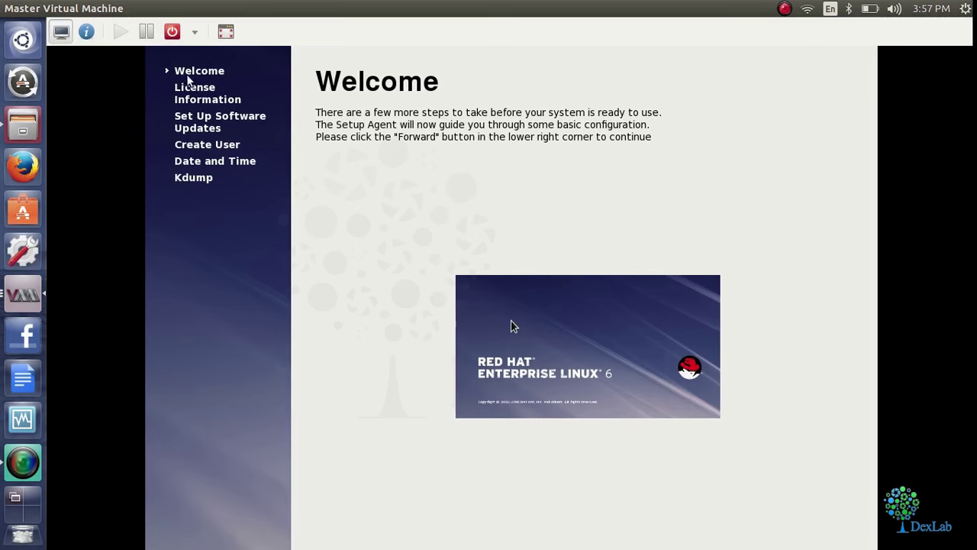
pyautogui.click(223, 33)
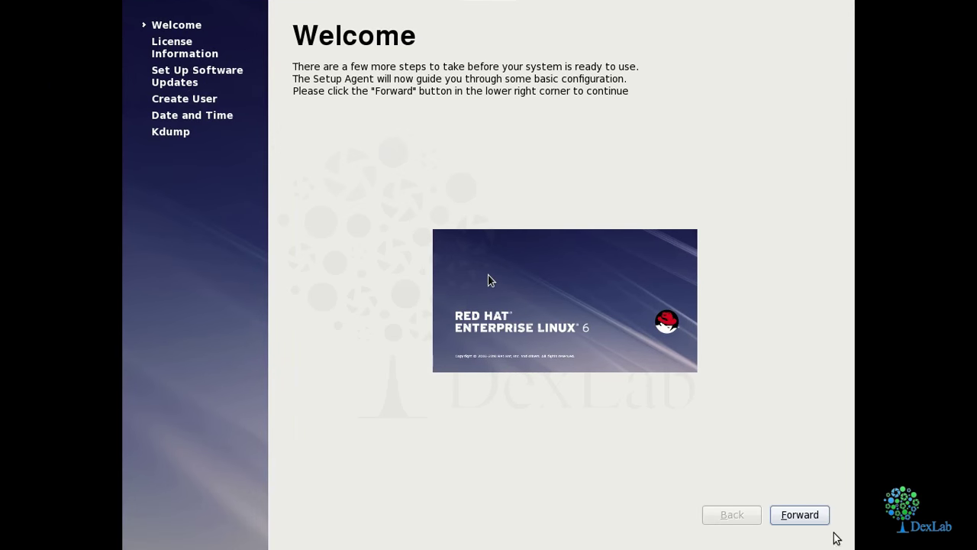
pyautogui.click(815, 519)
pyautogui.click(799, 515)
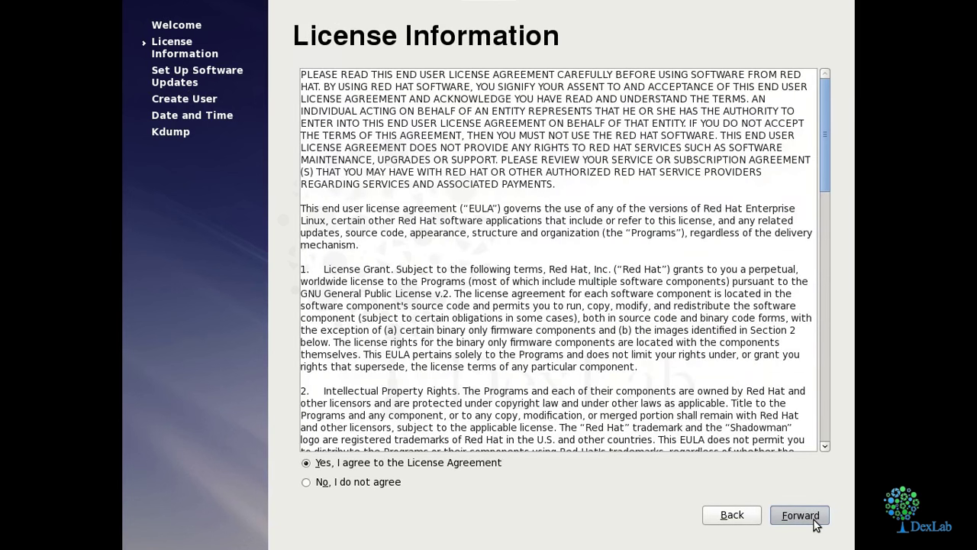
pyautogui.click(799, 514)
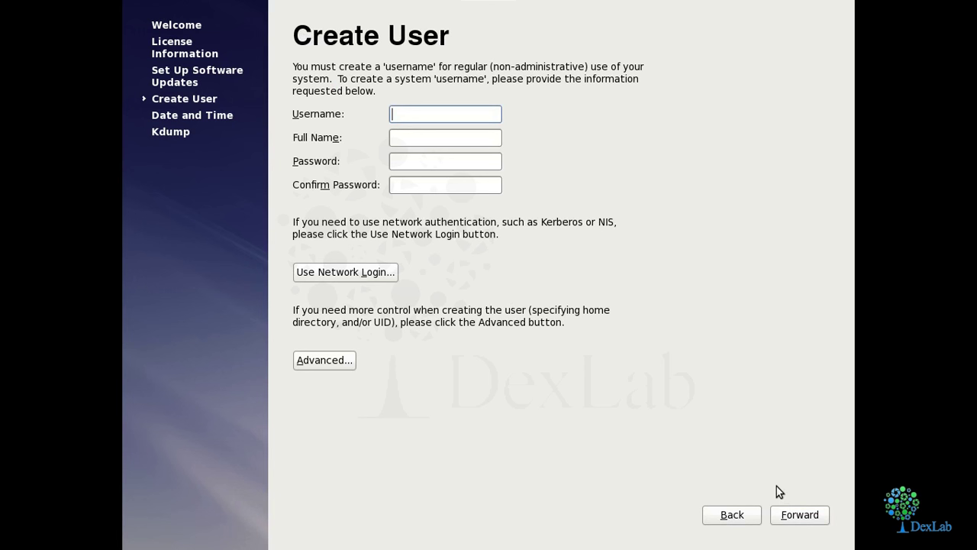
# - Create user 'manager' with a password, accepting the weak-password warning
pyautogui.write('manager')
pyautogui.press('Tab')
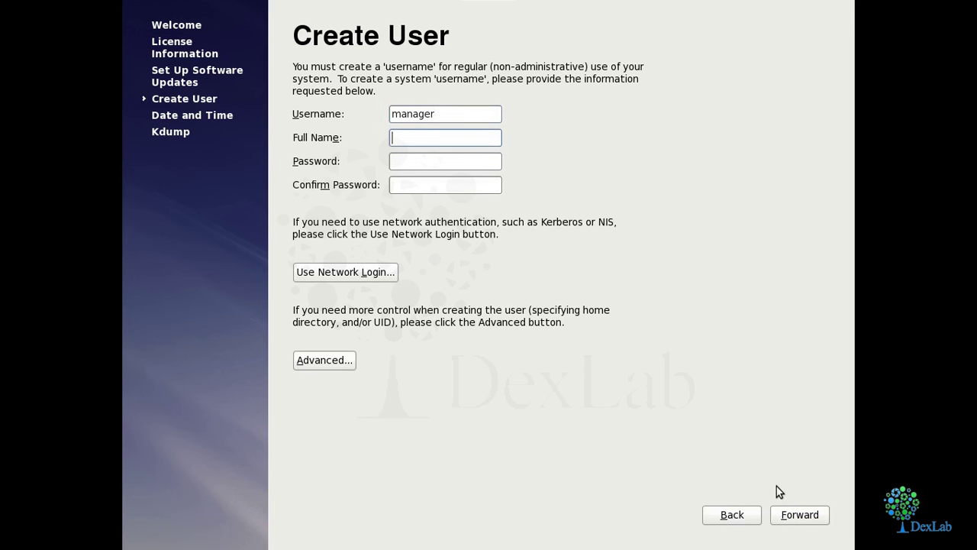
pyautogui.write('manager')
pyautogui.press('Tab')
pyautogui.write('redhat')
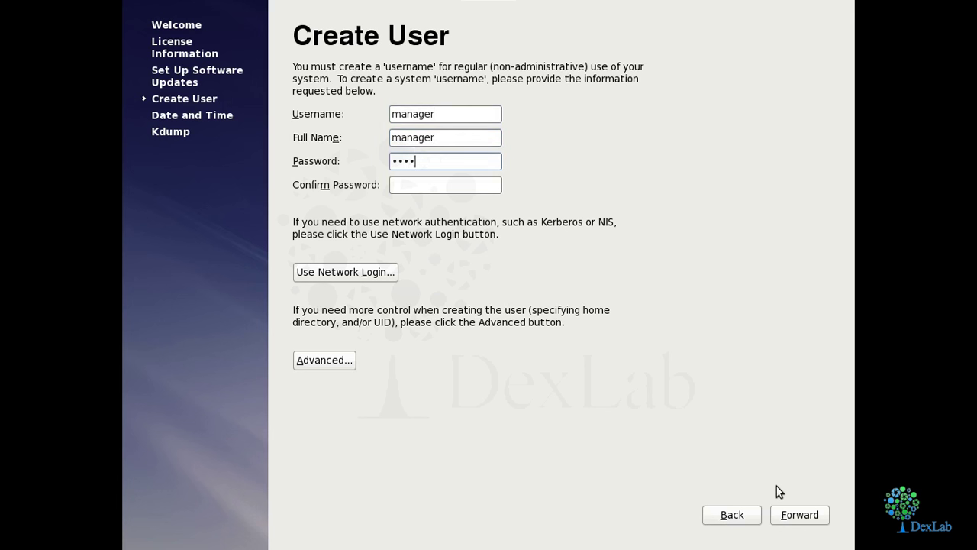
pyautogui.press('Tab')
pyautogui.write('redhat')
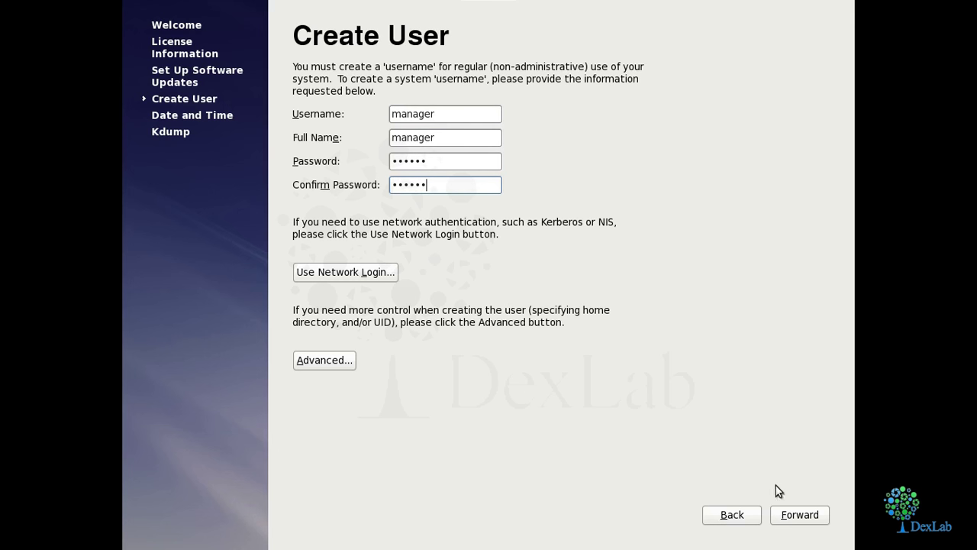
pyautogui.click(811, 524)
pyautogui.press('Tab')
pyautogui.press('Return')
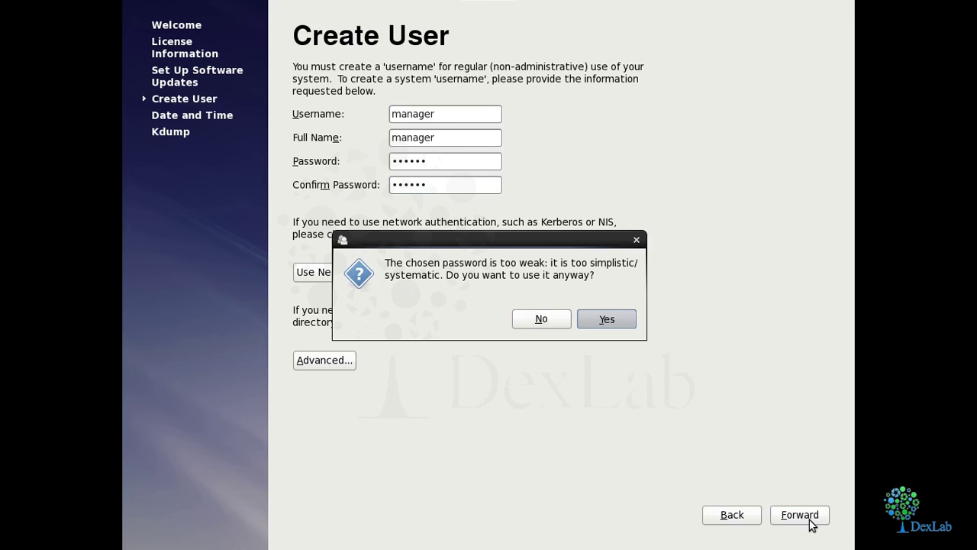
# - Keep date and time, finish setup with kdump enabled, confirm the reboot, and exit full screen
pyautogui.click(810, 519)
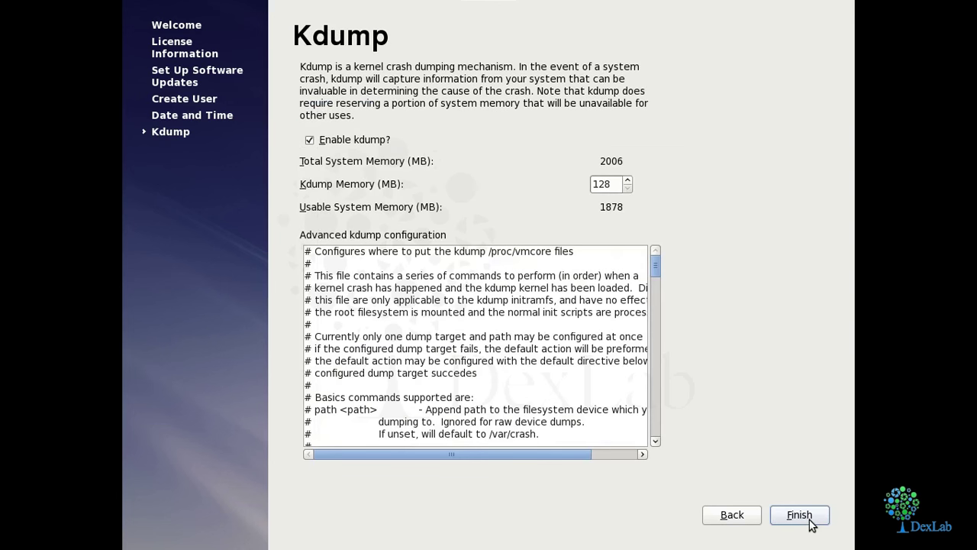
pyautogui.click(799, 514)
pyautogui.press('Tab')
pyautogui.press('Return')
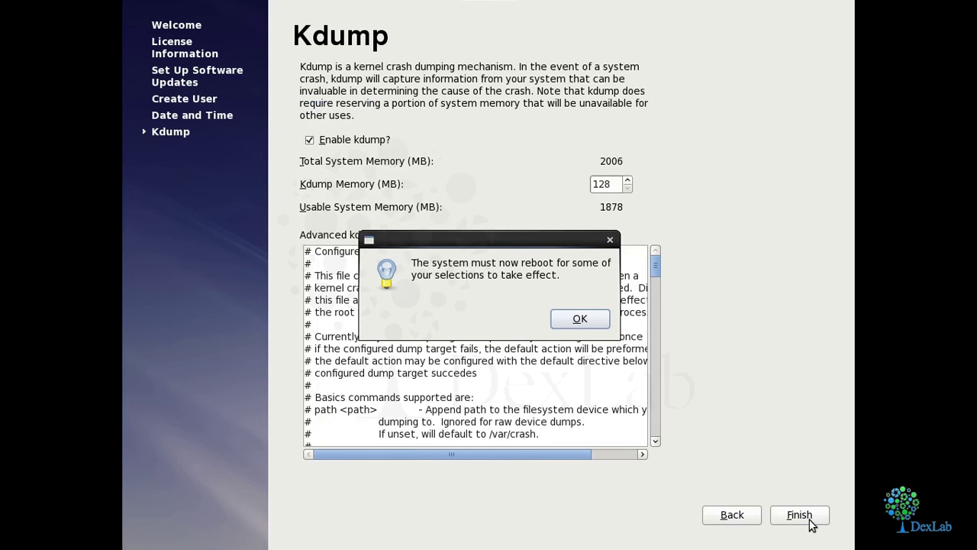
pyautogui.press('Return')
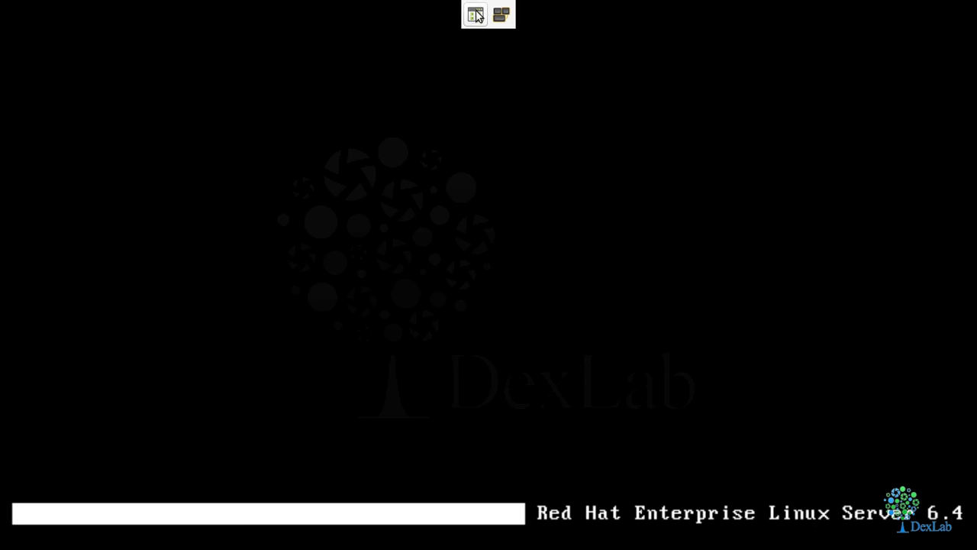
pyautogui.click(478, 13)
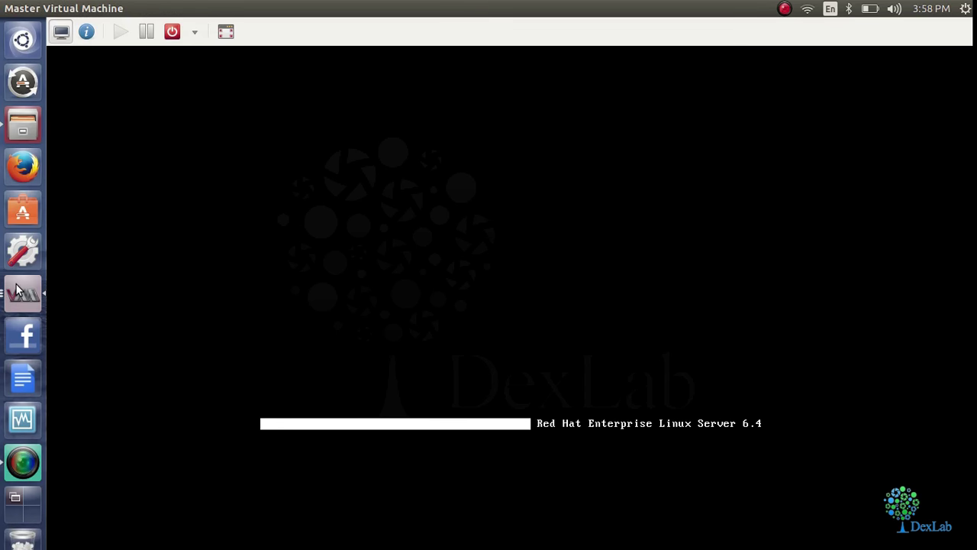
pyautogui.click(17, 290)
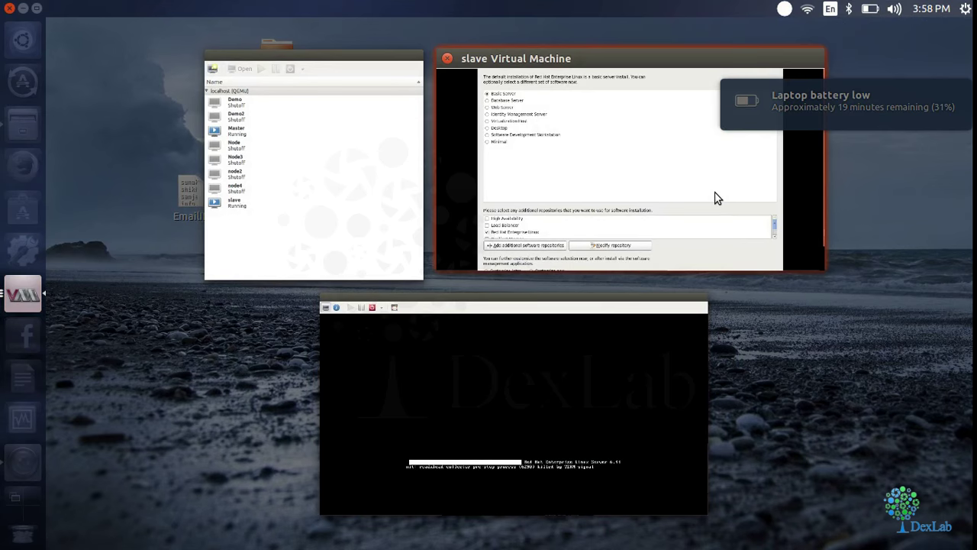
# - Select the Desktop software set for the slave VM and start its installation
pyautogui.click(716, 197)
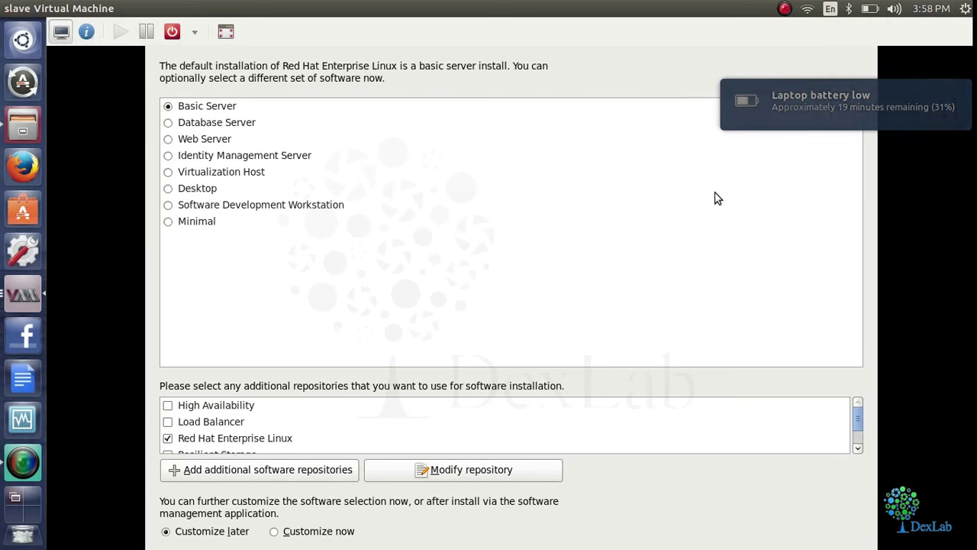
pyautogui.click(184, 191)
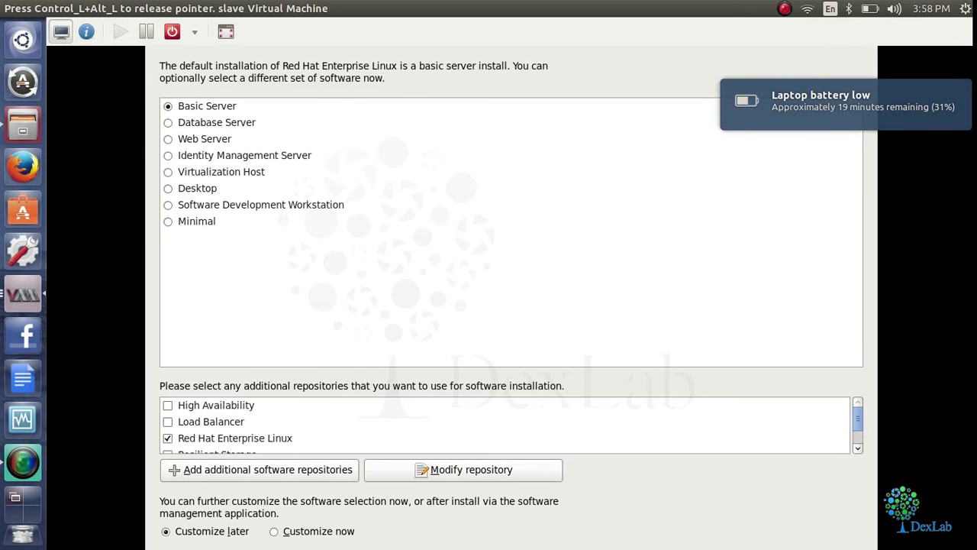
pyautogui.click(169, 189)
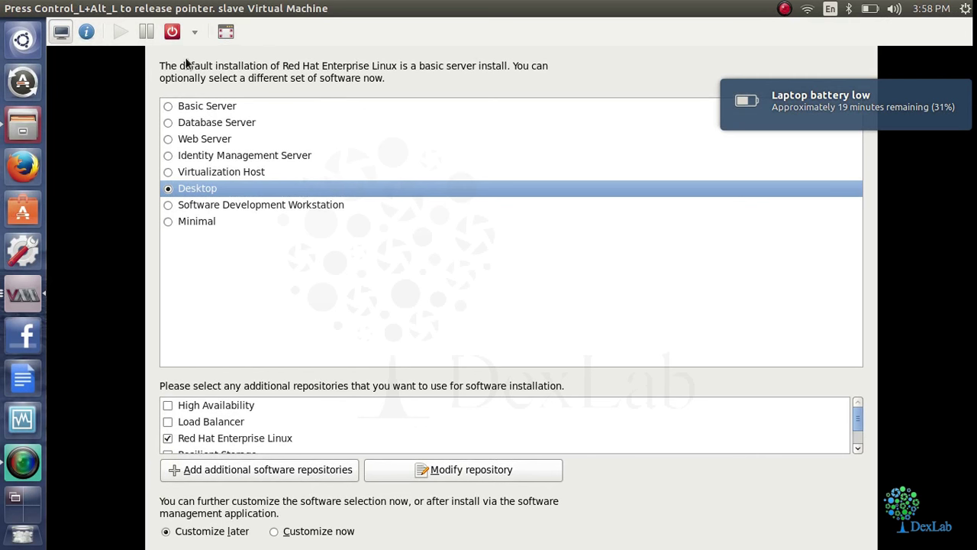
pyautogui.click(224, 31)
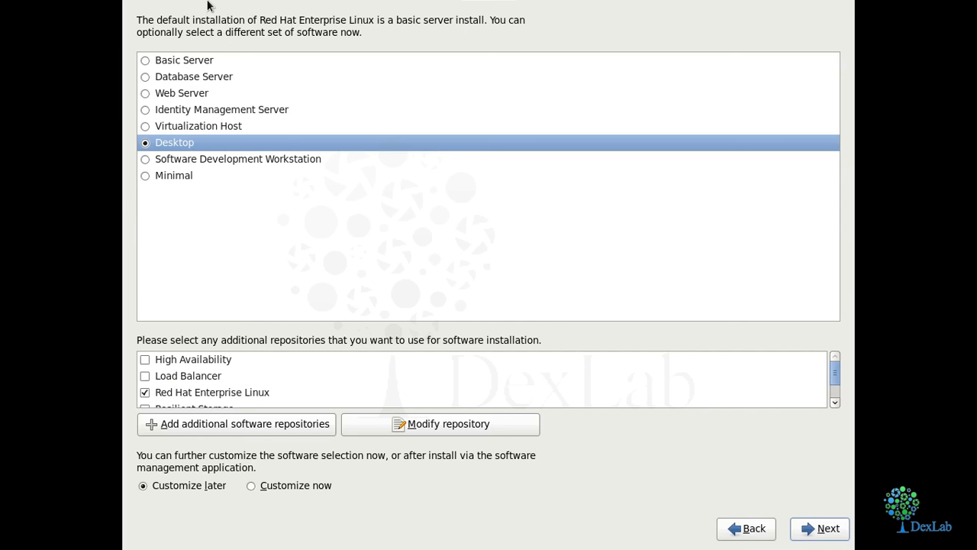
pyautogui.click(836, 533)
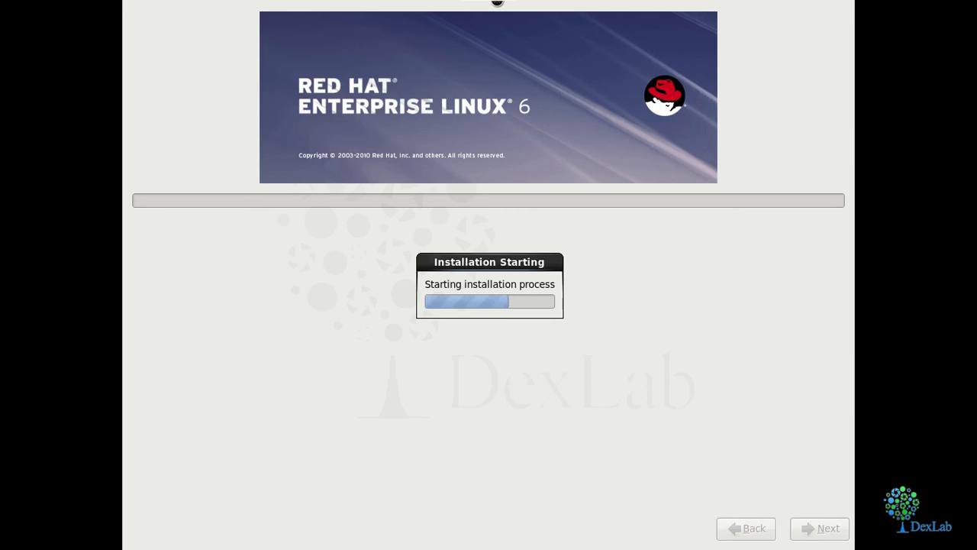
pyautogui.click(474, 8)
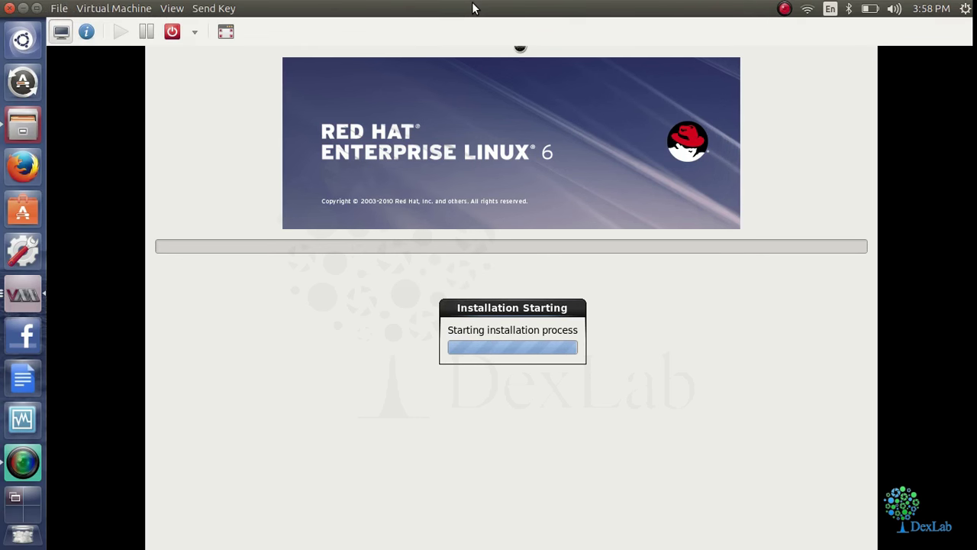
pyautogui.click(23, 296)
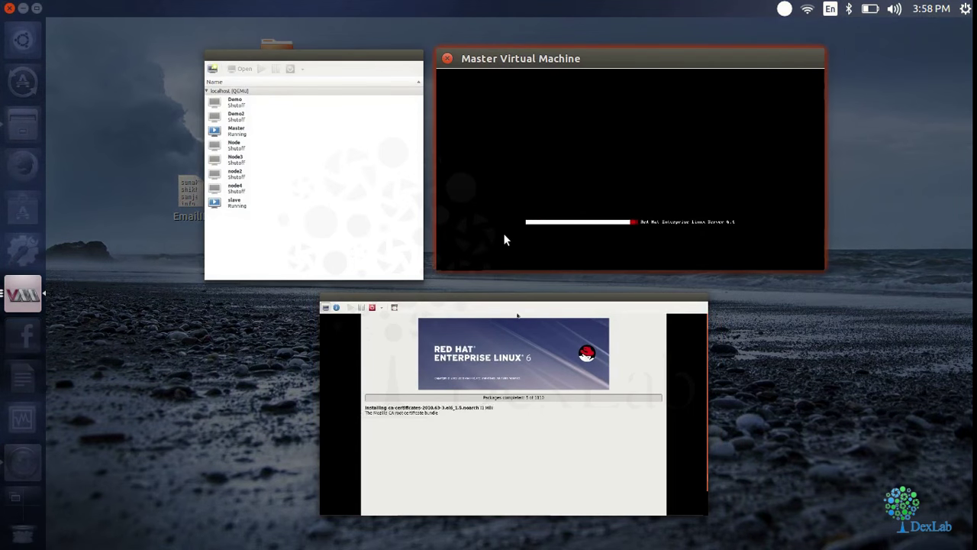
# - Log in to the Master VM as 'manager' with the account password
pyautogui.click(503, 236)
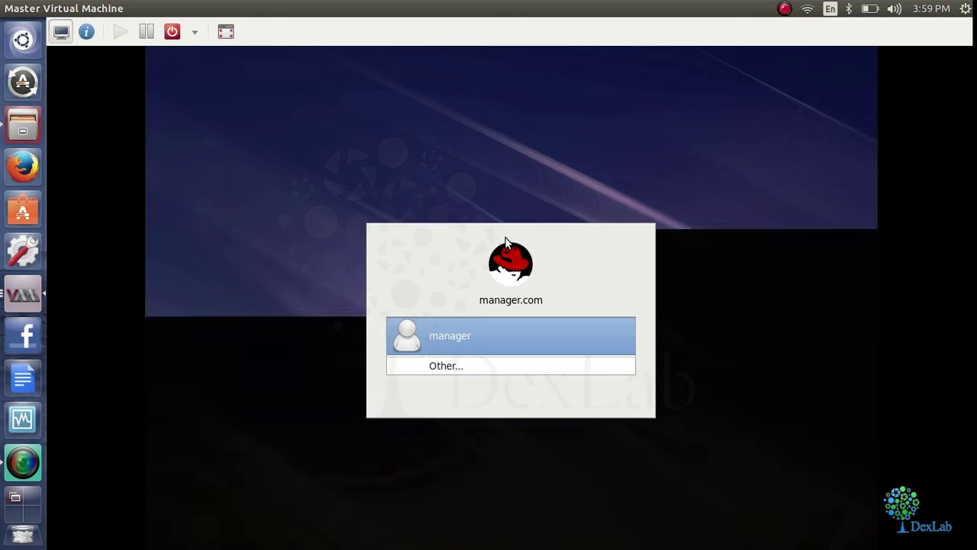
pyautogui.press('Return')
pyautogui.write('redha')
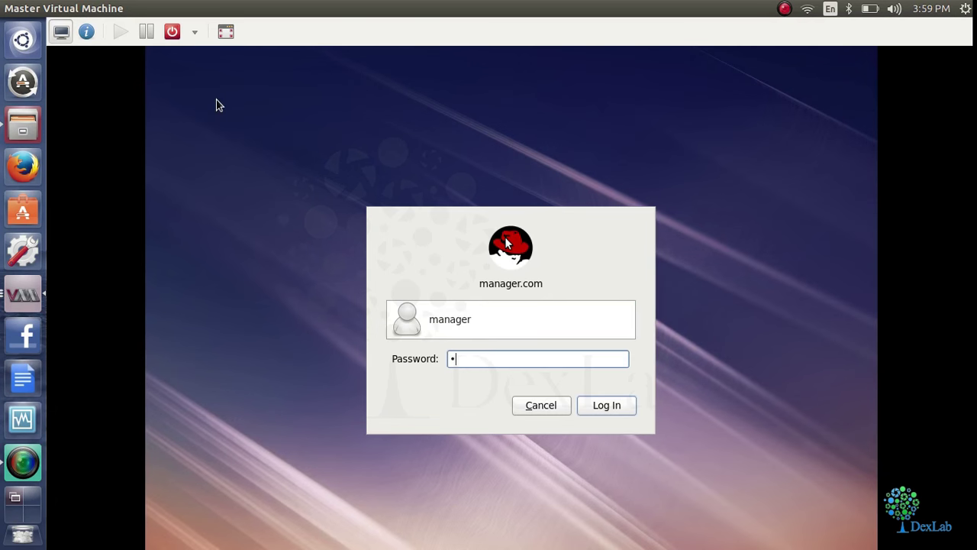
pyautogui.write('t')
pyautogui.press('Return')
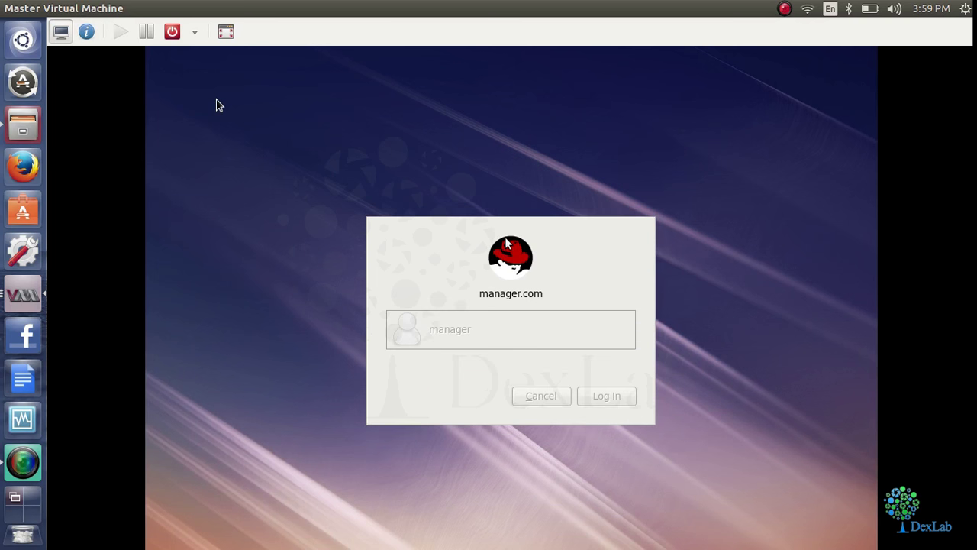